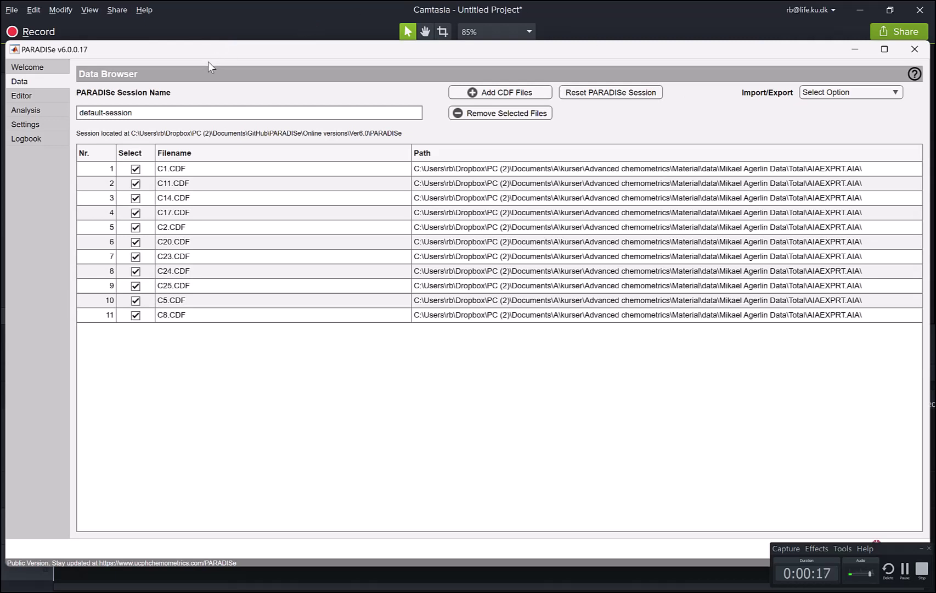
Read through the getting-started guide on importing data, selecting intervals and fitting models for GC-MS peak tables
left_click(44, 67)
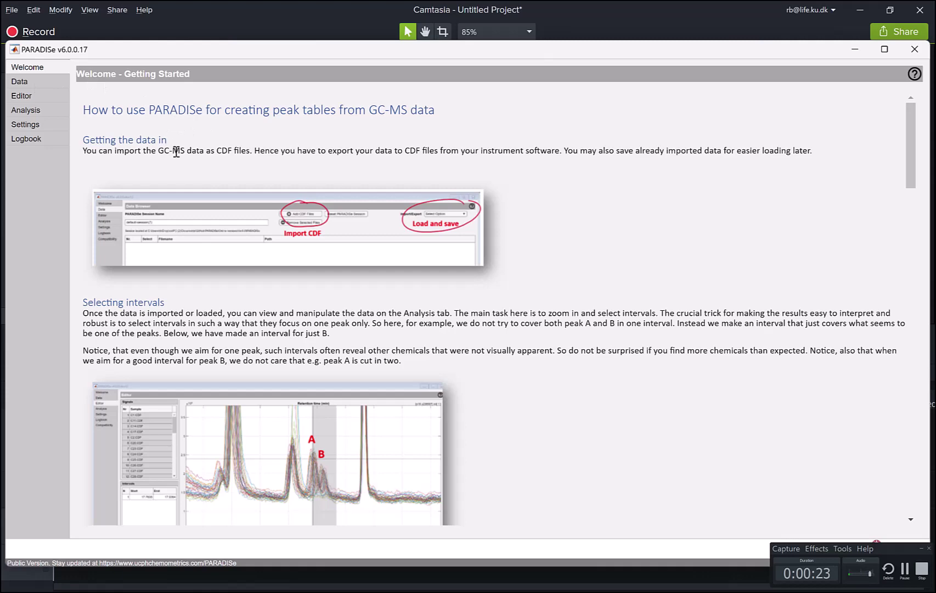
scroll(177, 152, "down", 10)
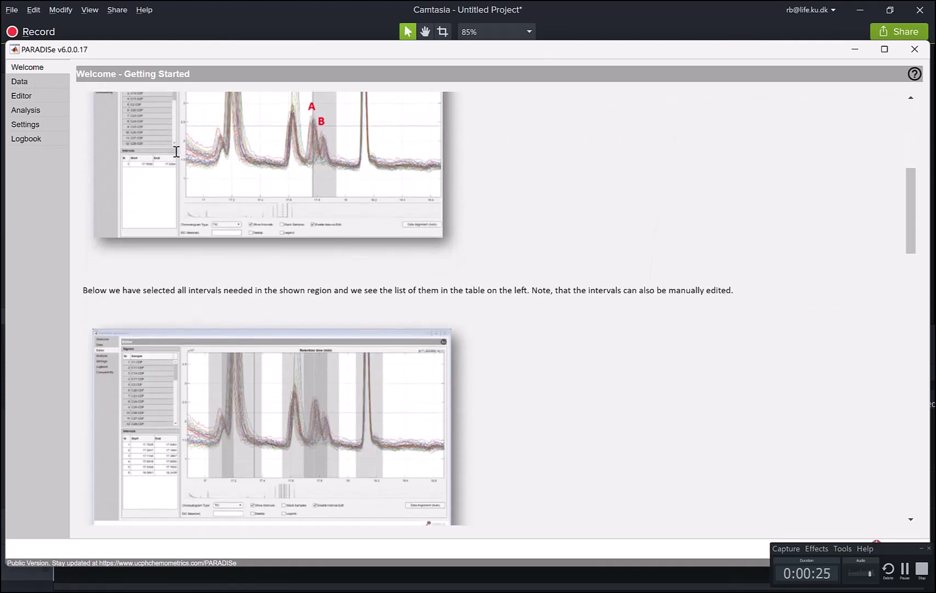
scroll(176, 152, "down", 10)
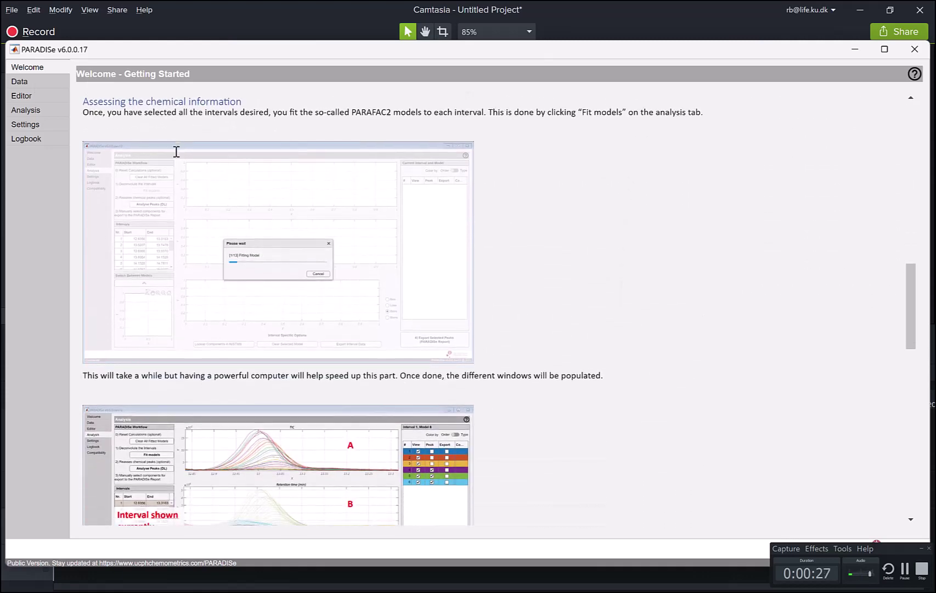
Start a new PARADISe session named Demo instead of renaming the existing one
left_click(20, 82)
left_click(132, 116)
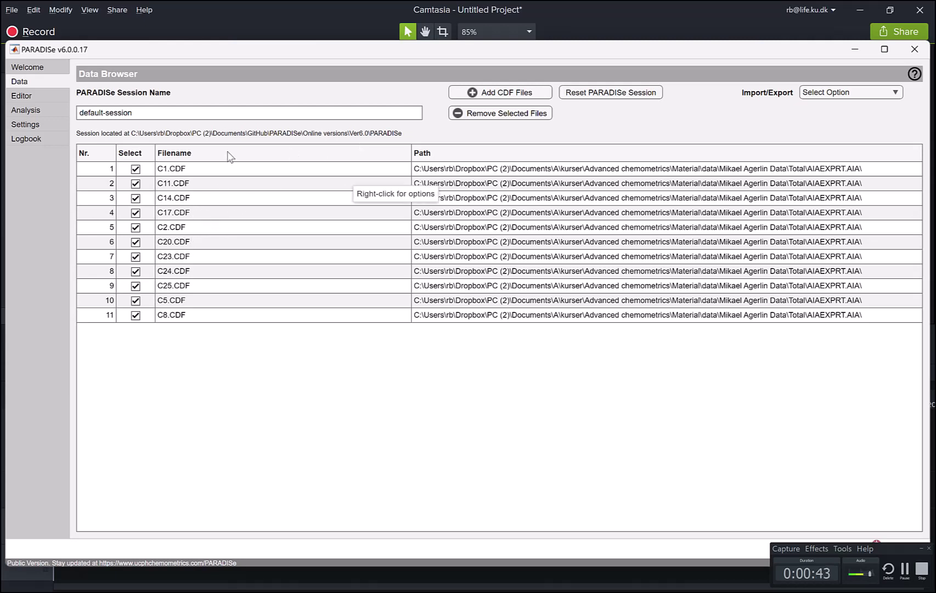
double_click(171, 115)
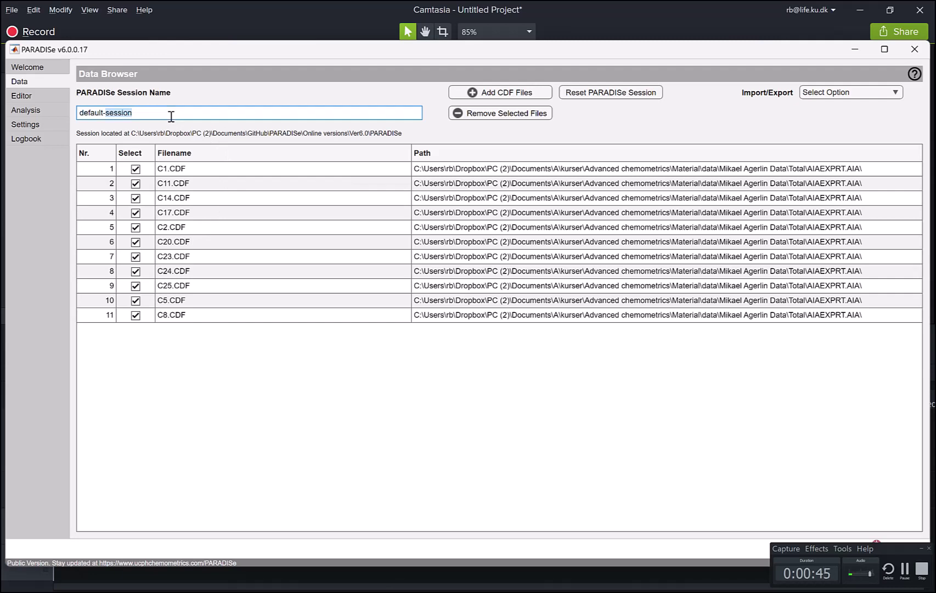
key("ctrl+a")
type("Demo")
key("Return")
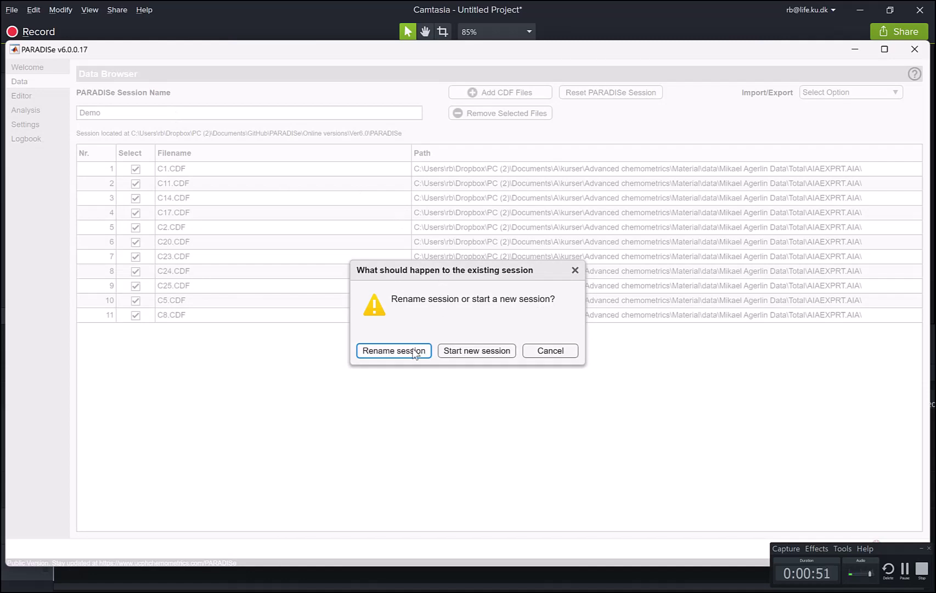
left_click(457, 352)
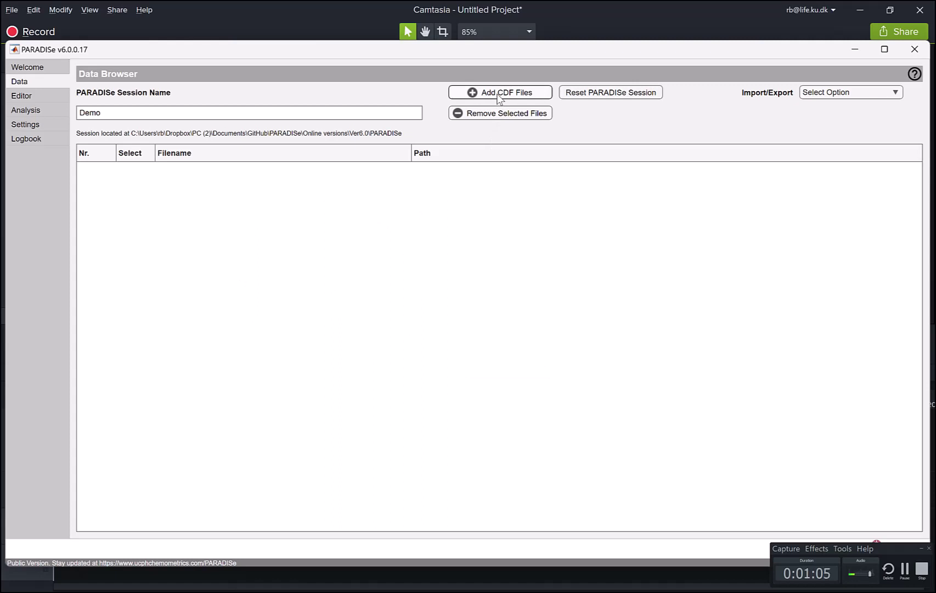
Add all CDF files from the AppleWine folder inside Testdata to the session
left_click(500, 96)
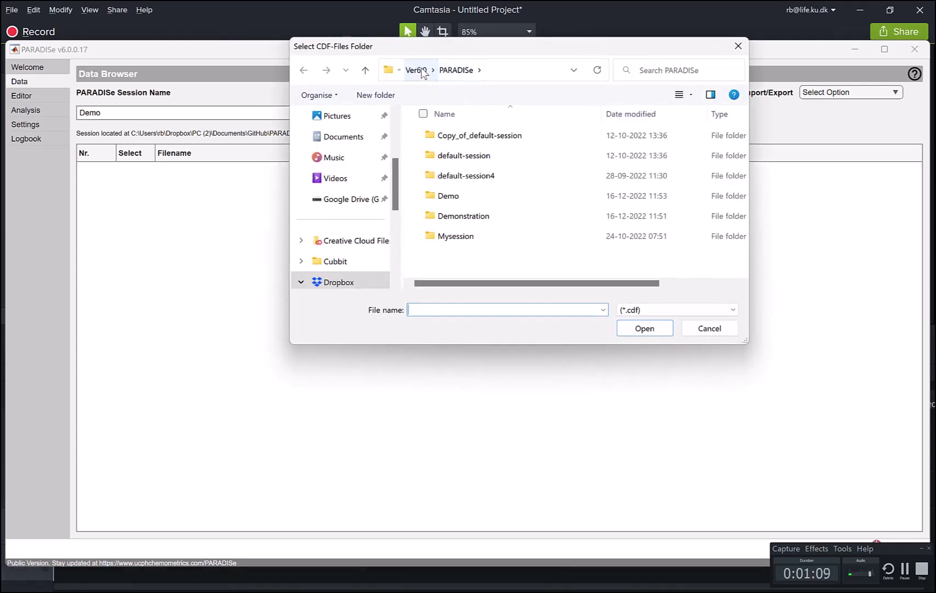
left_click(427, 72)
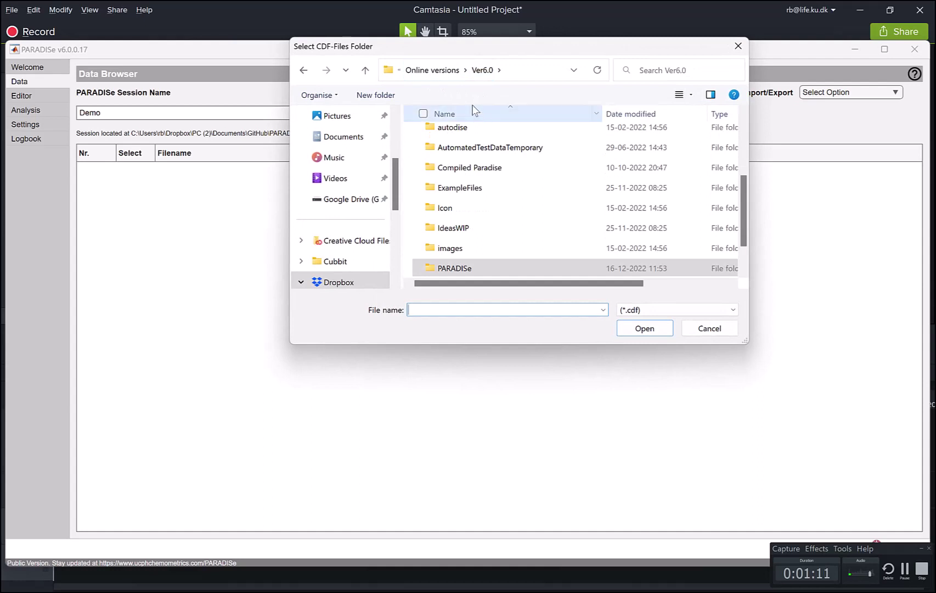
left_click(444, 71)
double_click(454, 137)
double_click(454, 137)
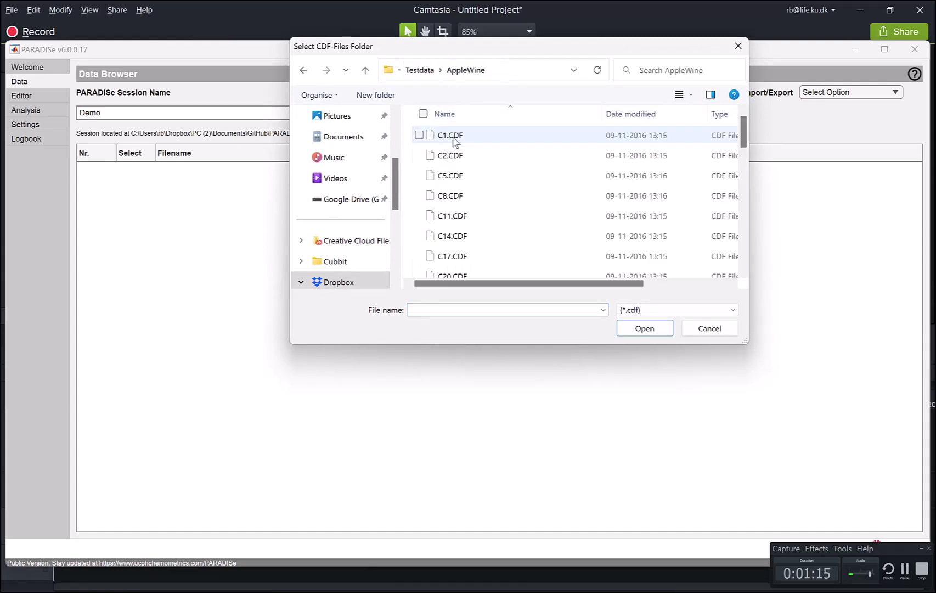
key("ctrl+a")
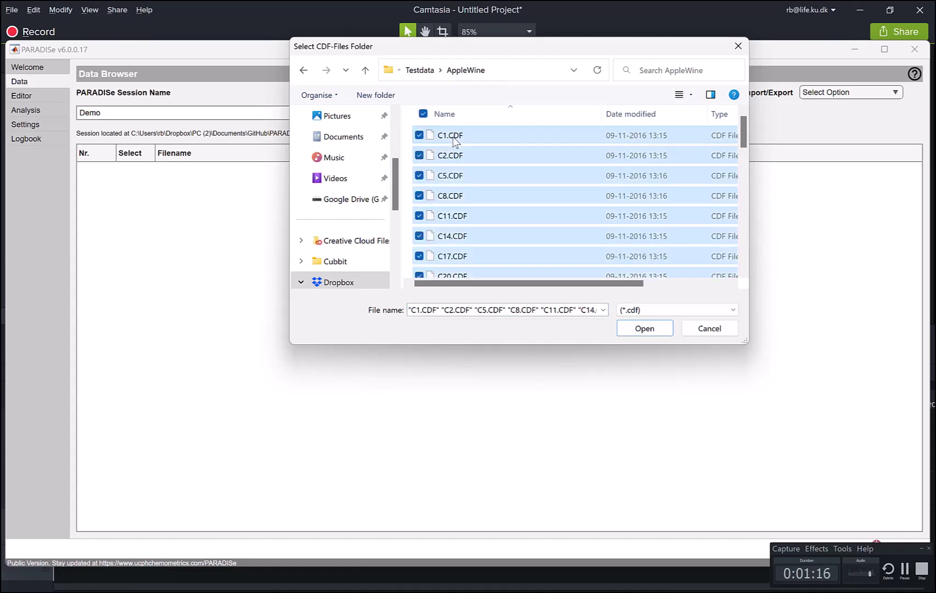
left_click(637, 329)
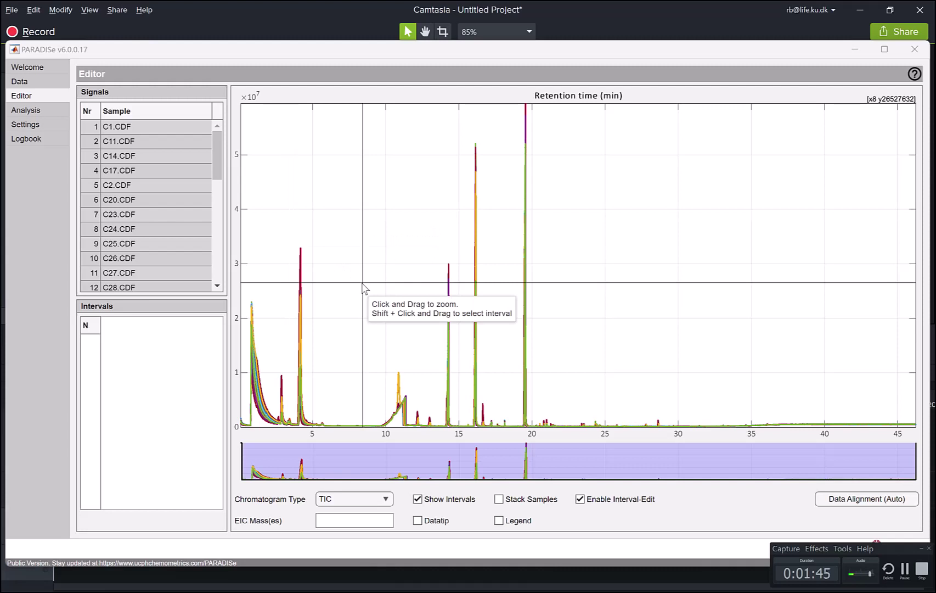
Preview the chromatograms as BPC and return the chromatogram type to TIC
left_click(357, 500)
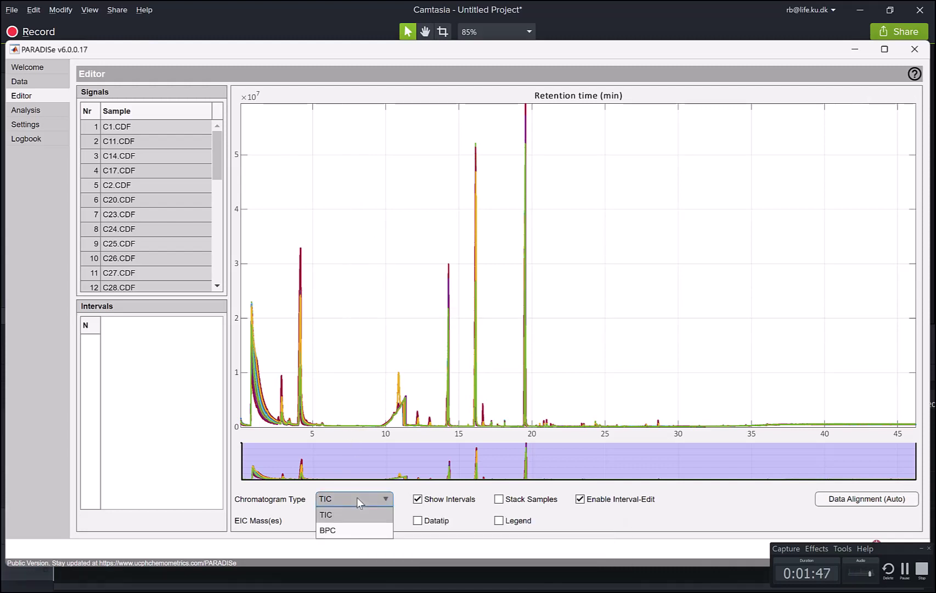
left_click(348, 531)
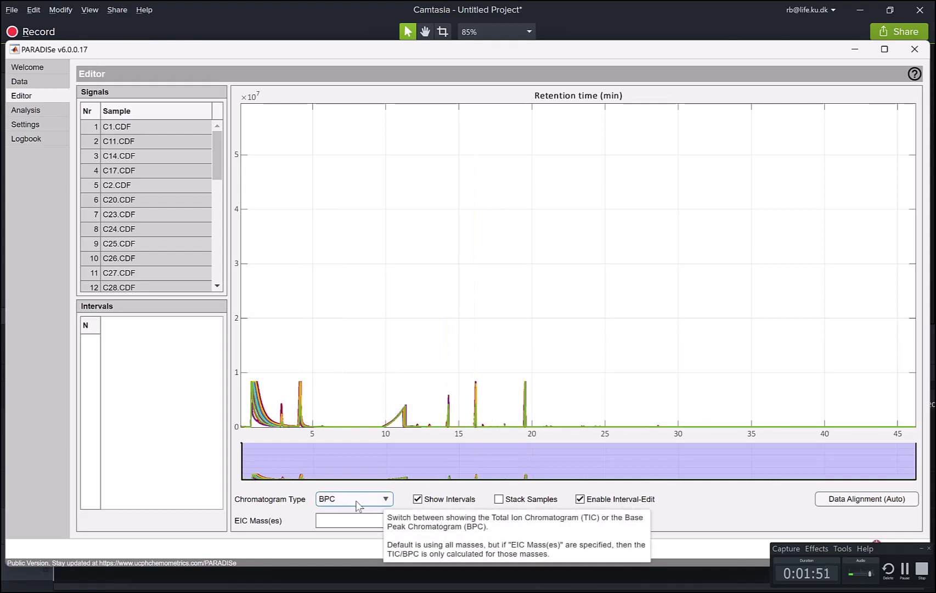
left_click(358, 506)
left_click(353, 514)
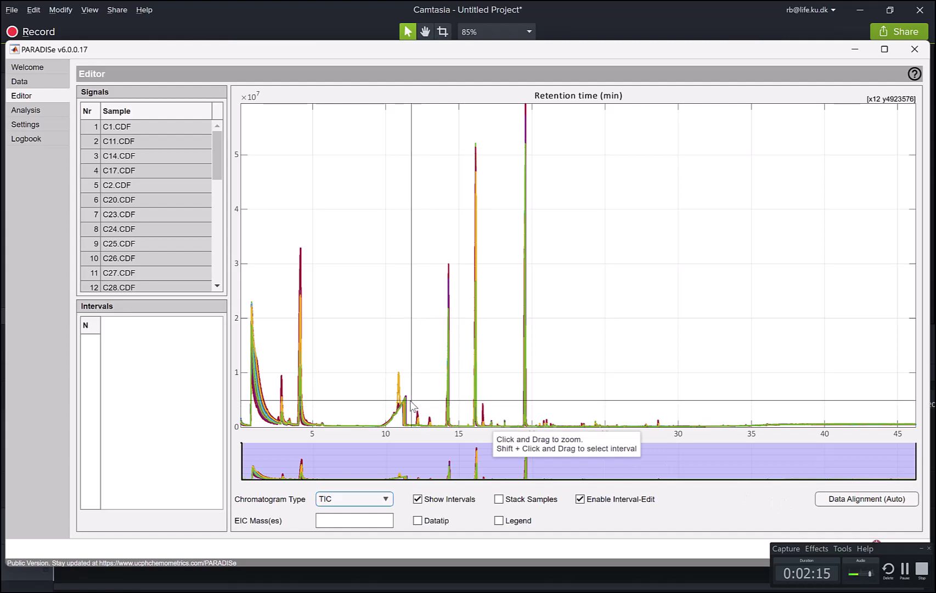
Select an interval around the first peak past 12 minutes, from about 12.05 to 12.39, and restore the full chromatogram view
left_click_drag(412, 400, 440, 435)
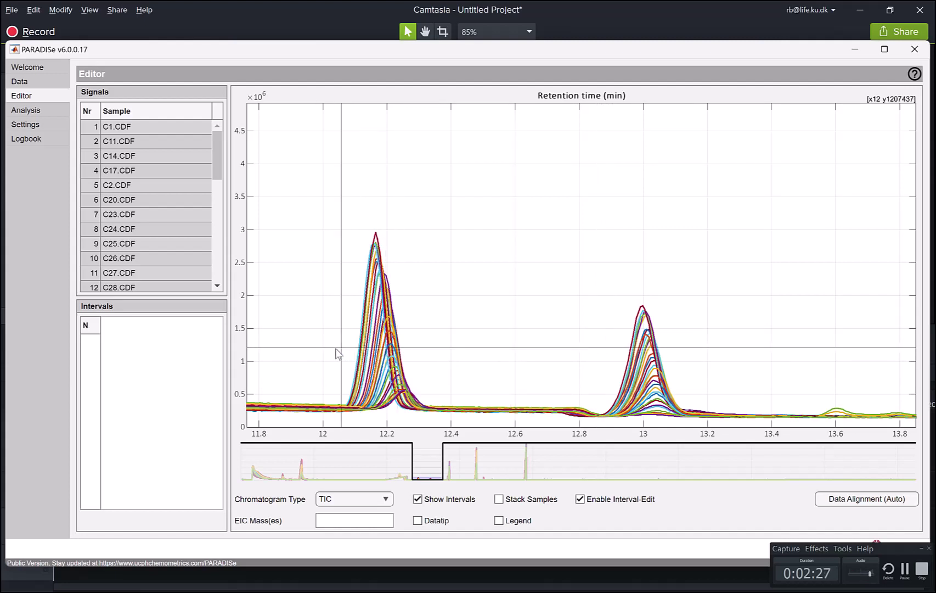
left_click_drag(386, 359, 450, 372)
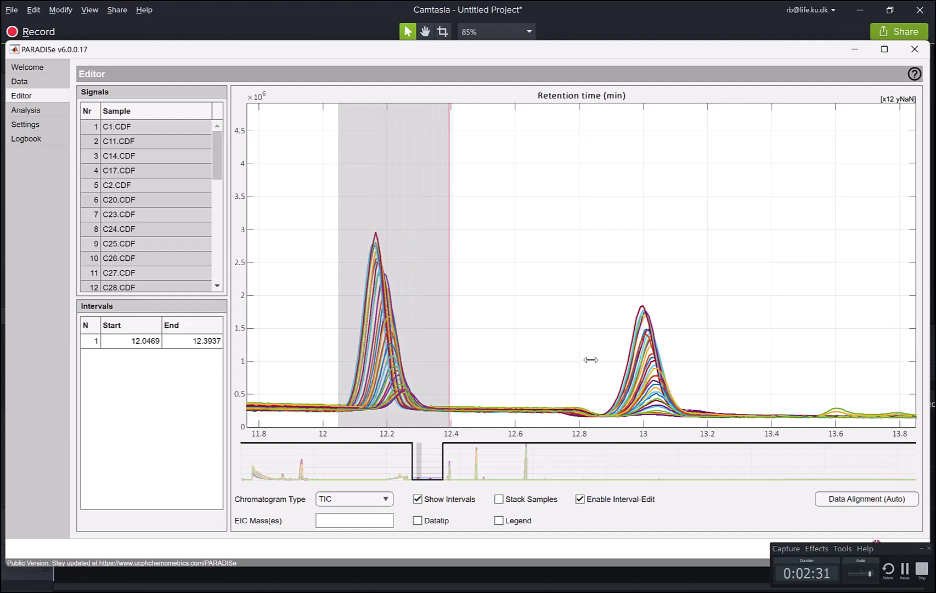
right_click(710, 308)
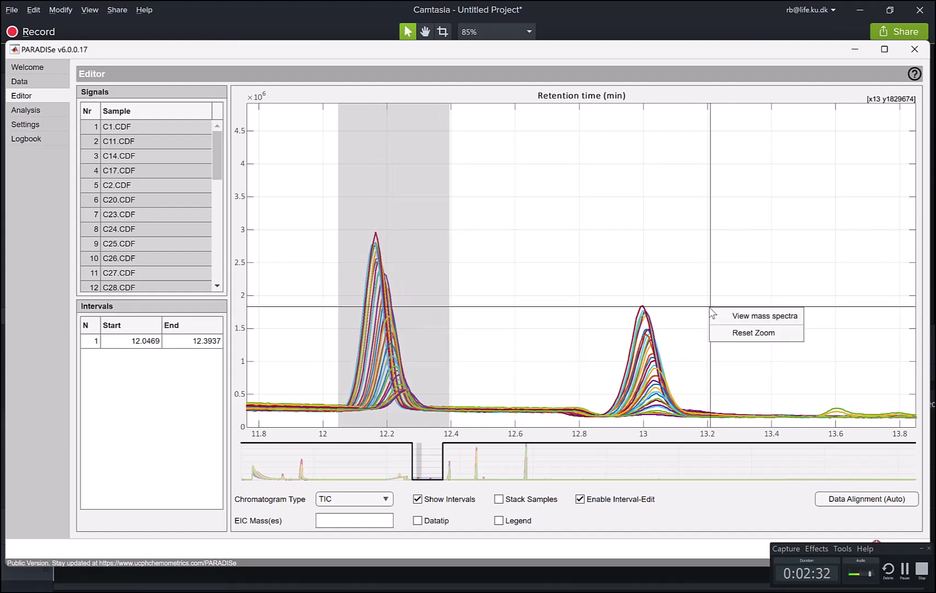
left_click(729, 332)
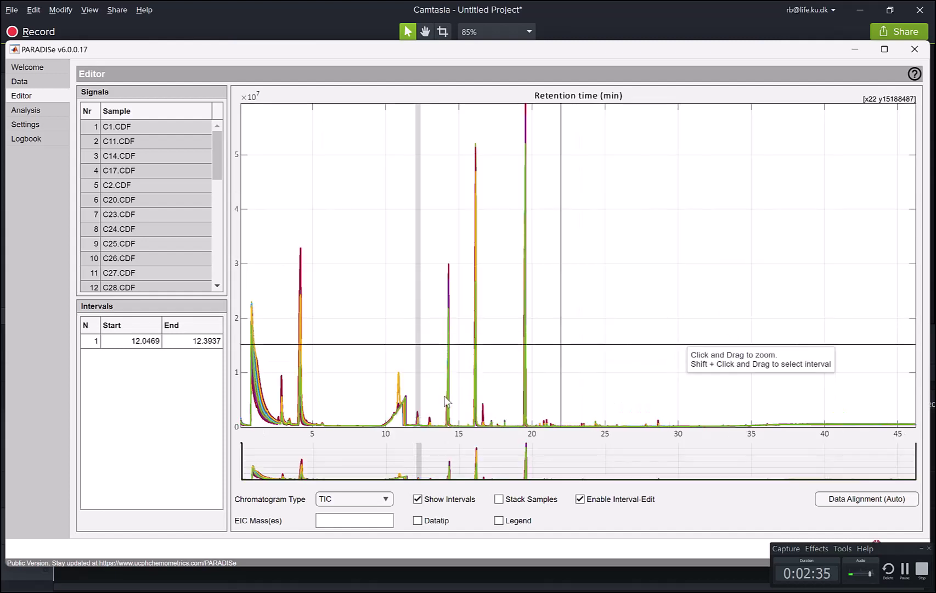
Select three overlapping intervals at about 17.55–17.81, 17.70–17.87 and 17.77–17.93 min, plus one at about 18.74–18.87 min
left_click_drag(433, 407, 539, 426)
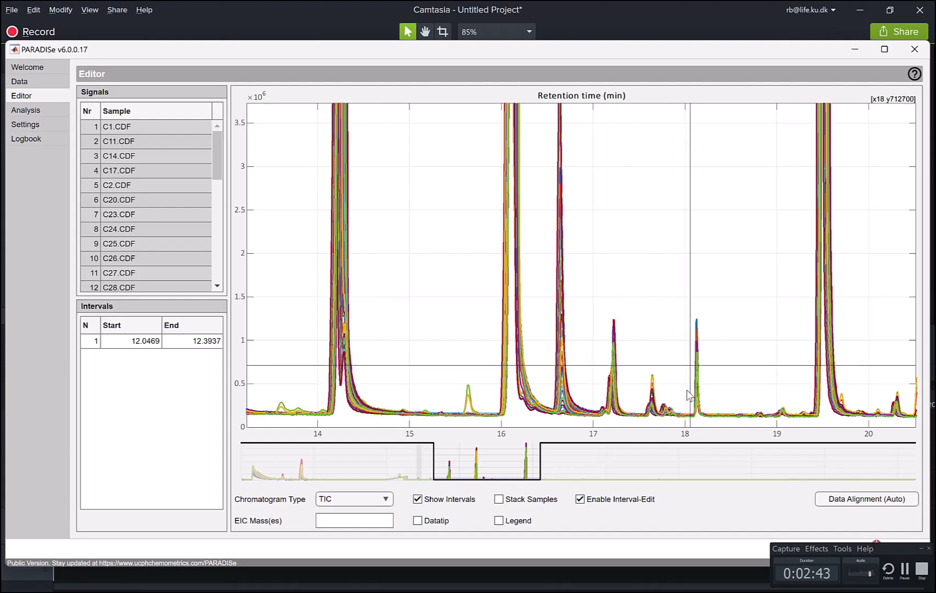
mouse_move(640, 380)
left_mouse_down()
mouse_move(690, 428)
mouse_move(770, 434)
left_mouse_up()
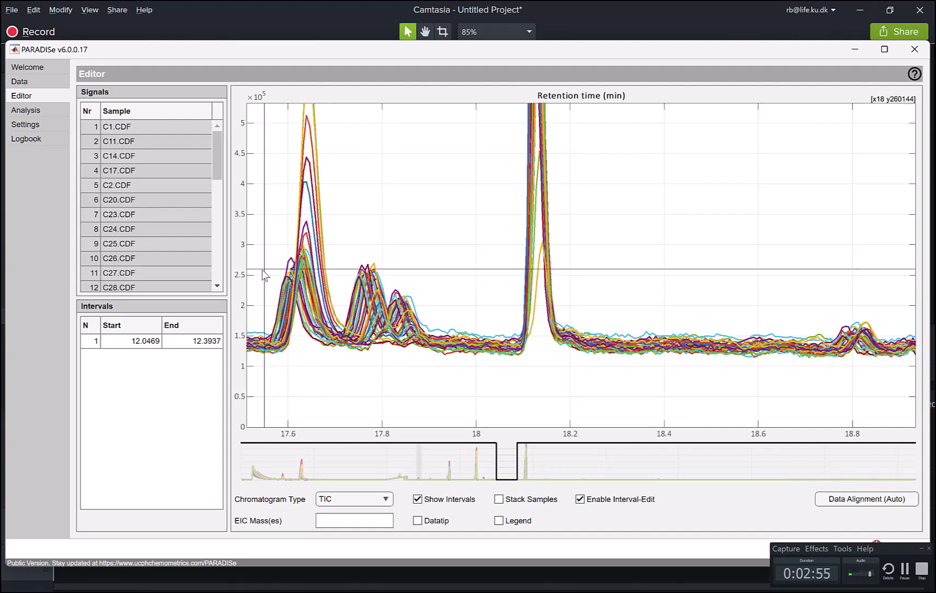
left_click_drag(279, 276, 387, 311)
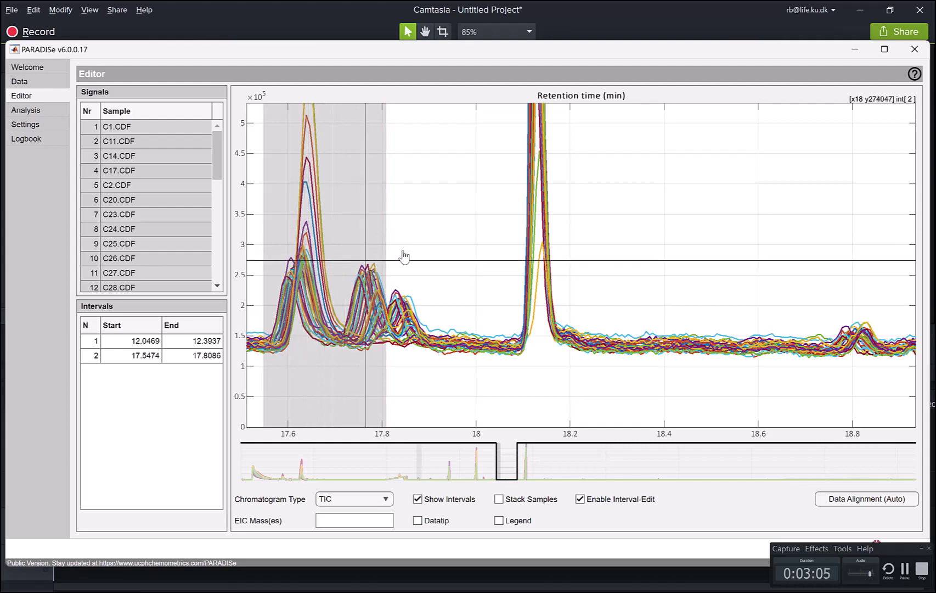
left_click_drag(413, 255, 333, 255)
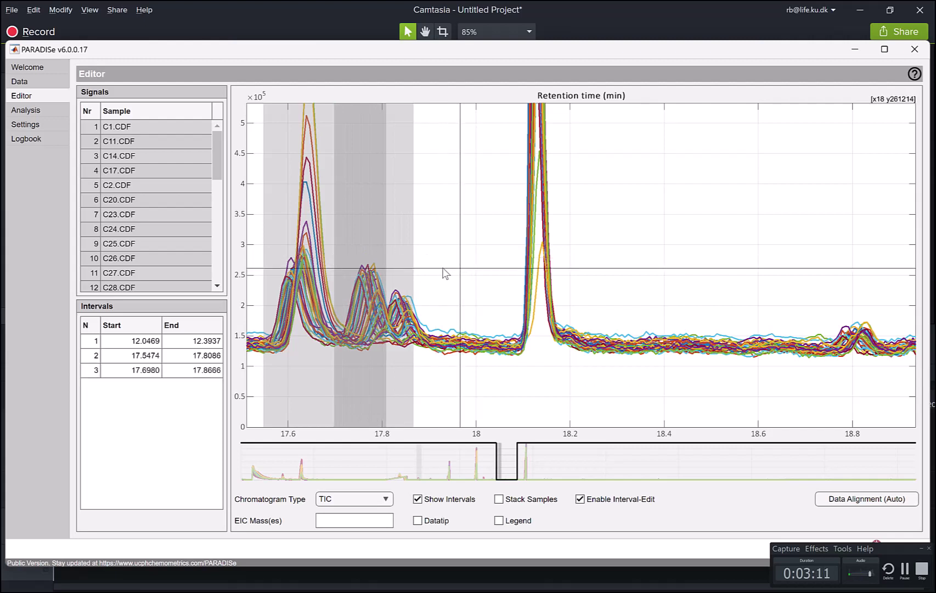
left_click_drag(444, 270, 367, 271)
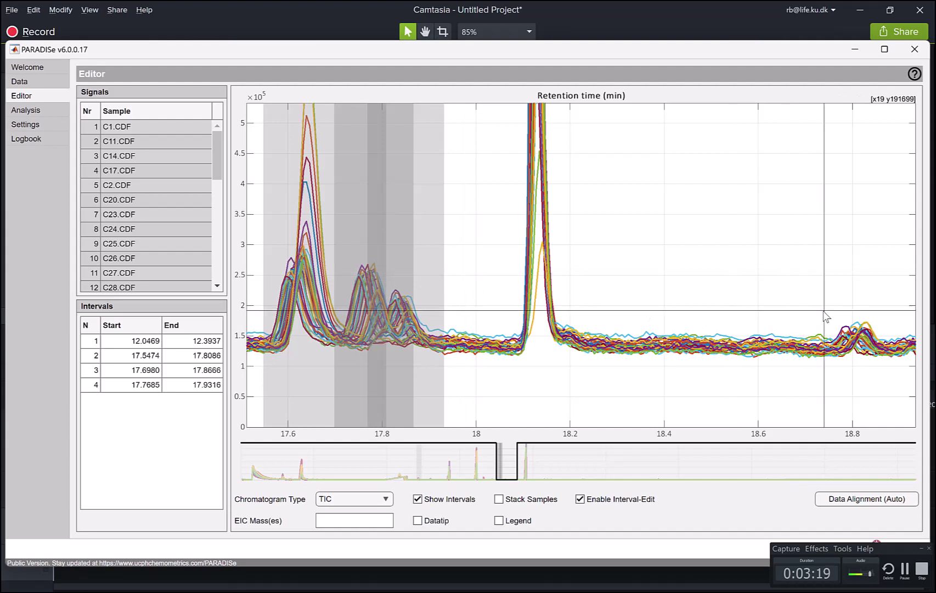
left_click_drag(869, 326, 886, 336)
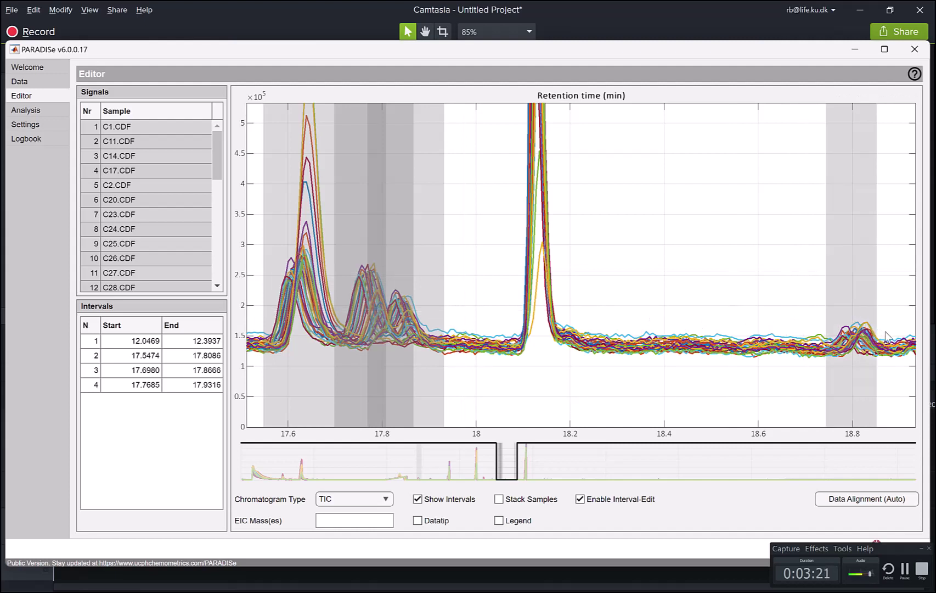
left_click_drag(886, 335, 886, 336)
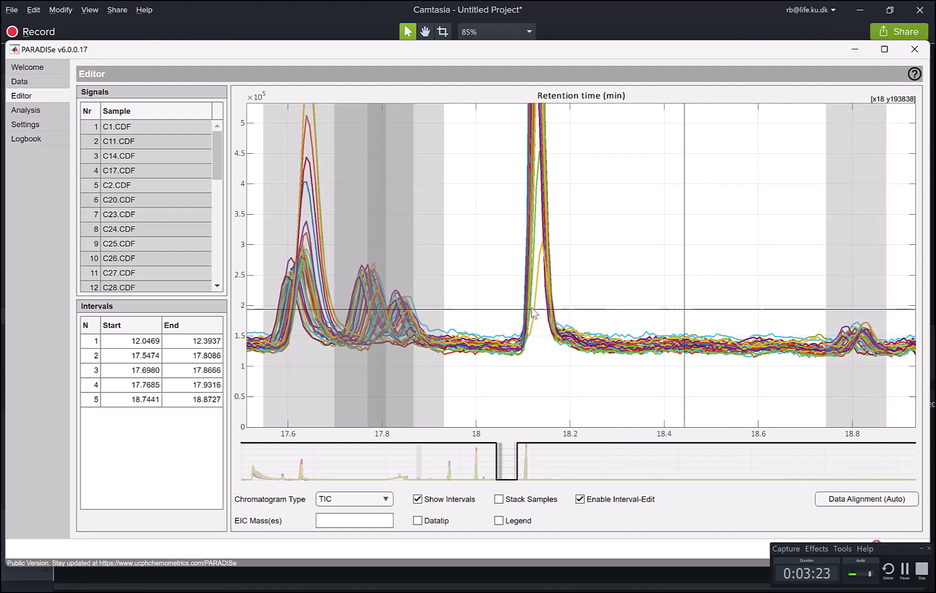
Inspect the low-intensity signals between about 10 and 18 minutes and restore the full chromatogram view
left_click_drag(408, 293, 395, 466)
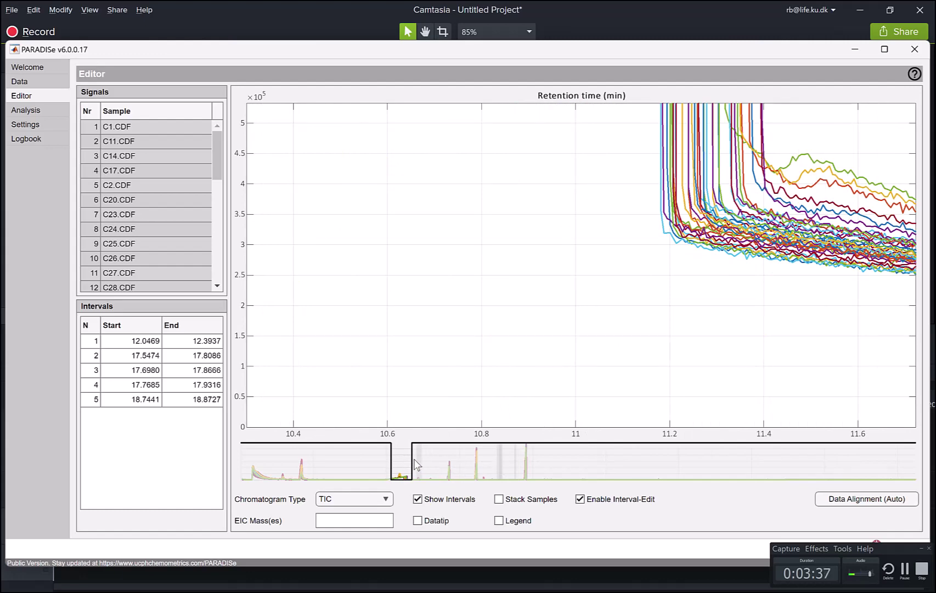
left_click_drag(412, 458, 505, 467)
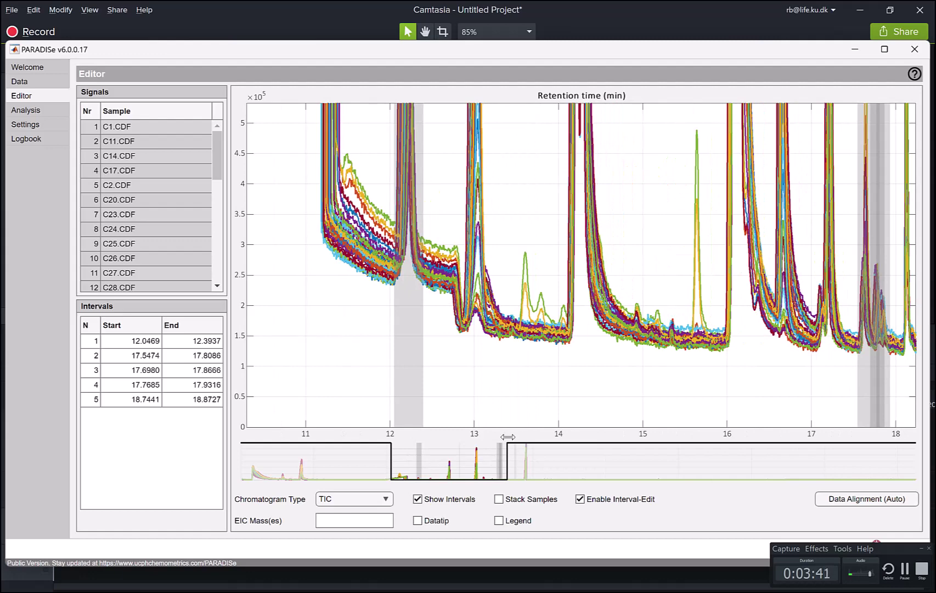
left_click(514, 416)
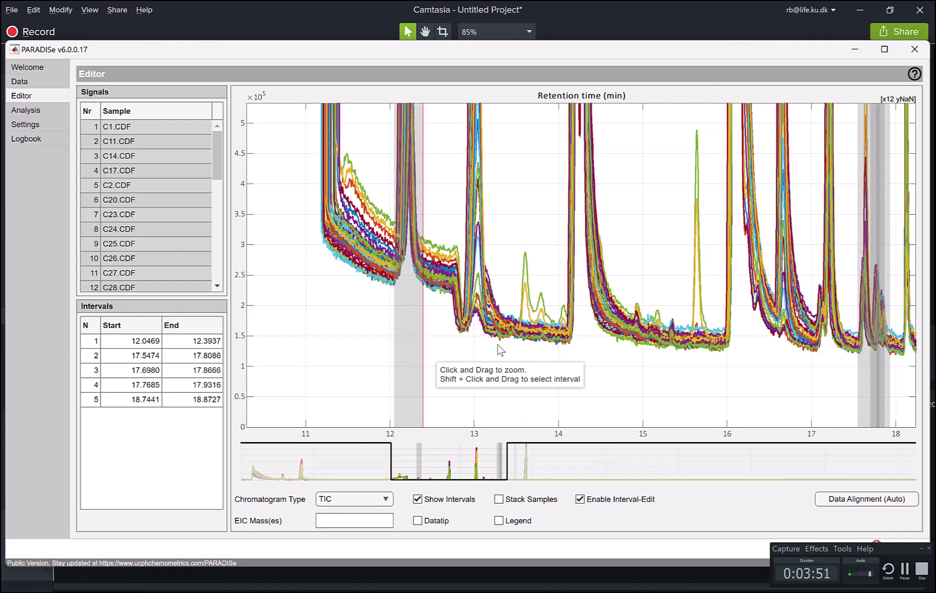
right_click(514, 373)
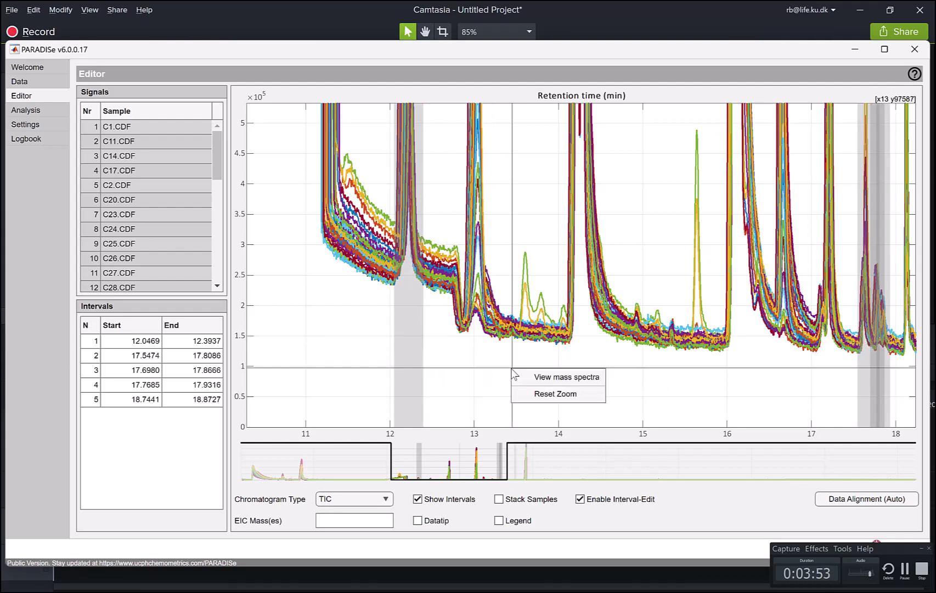
left_click(543, 394)
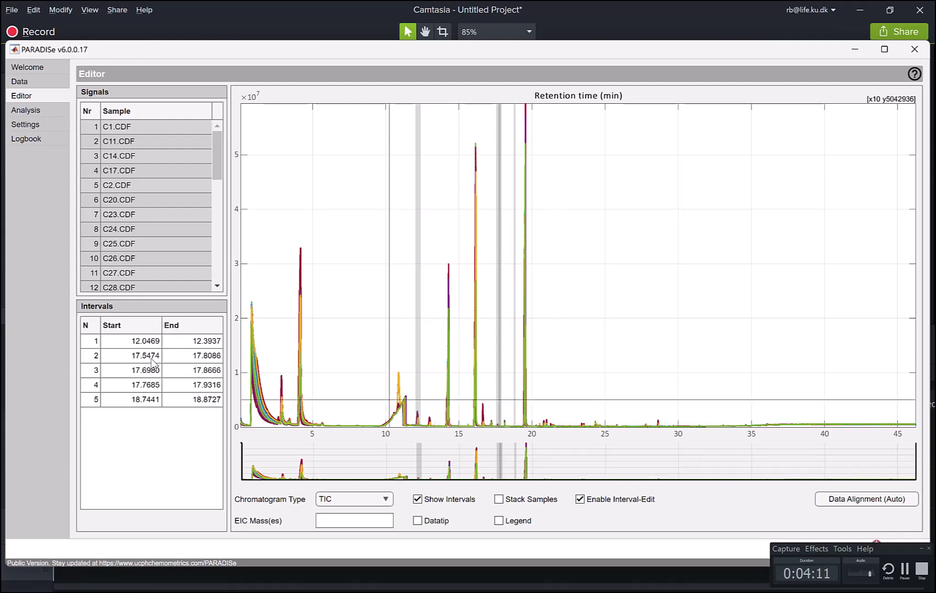
Fit the deconvolution models to all selected intervals and acknowledge completion
left_click(34, 110)
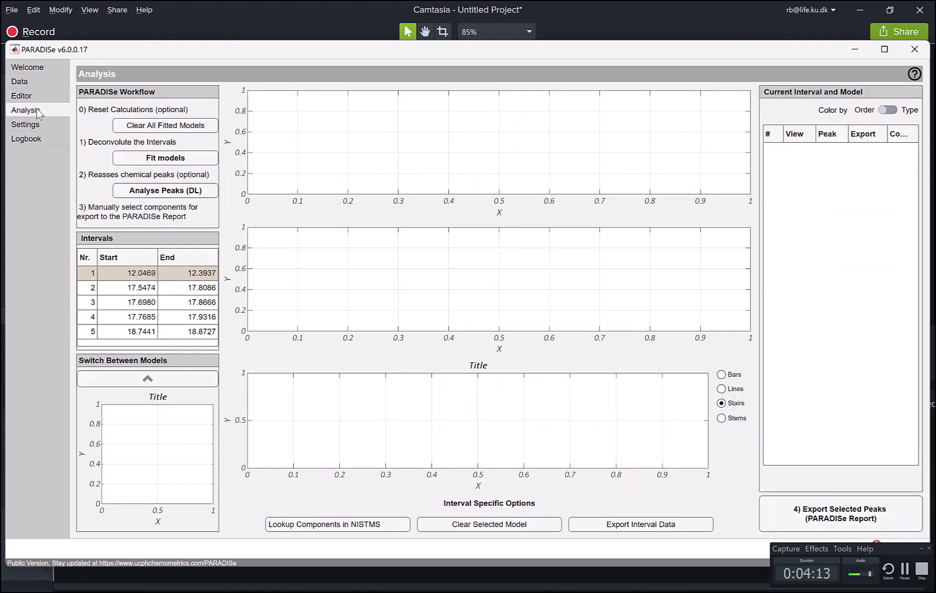
left_click(166, 159)
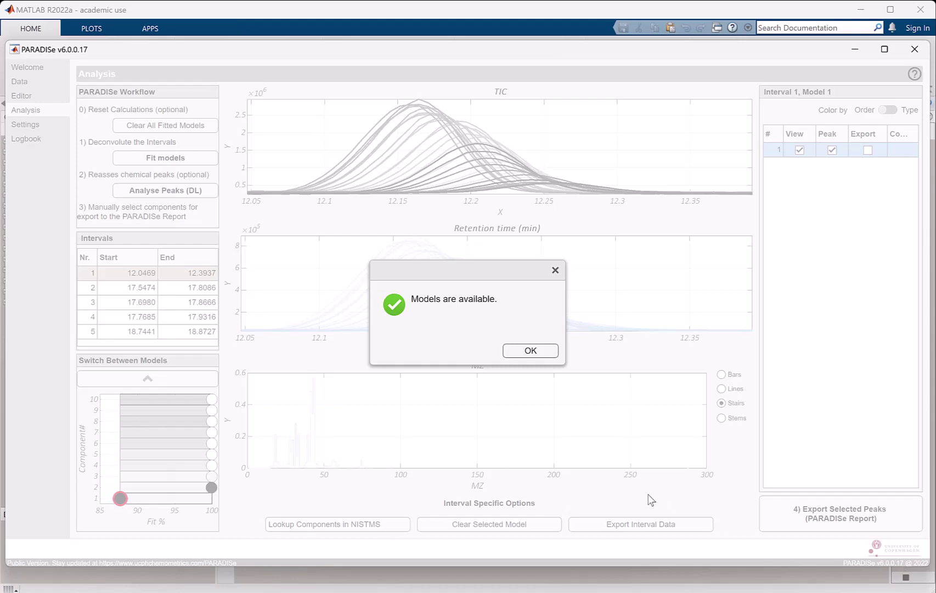
left_click(530, 350)
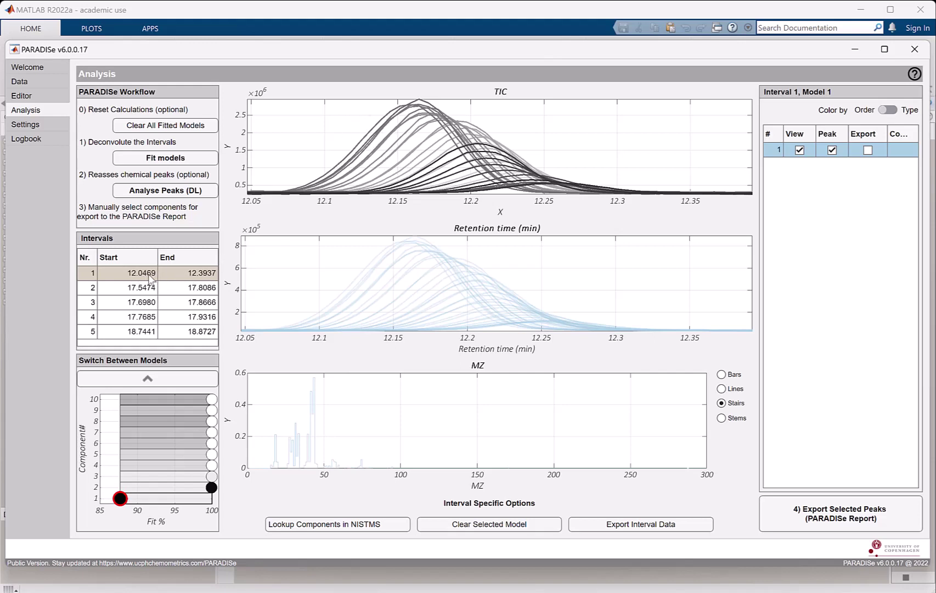
Compare the one- and two-component models of interval 1 and examine the one-component model's residuals against the TIC
left_click(58, 95)
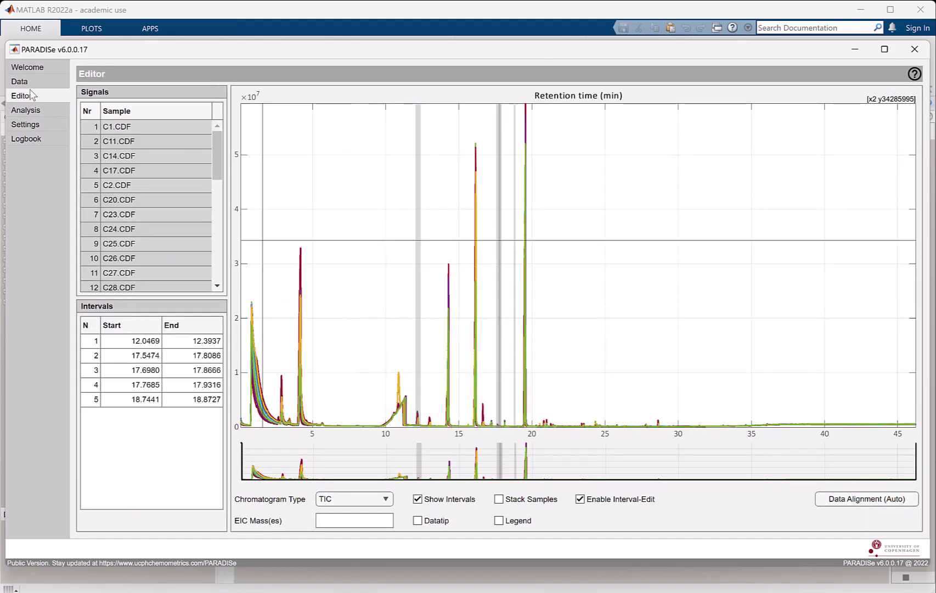
left_click(39, 110)
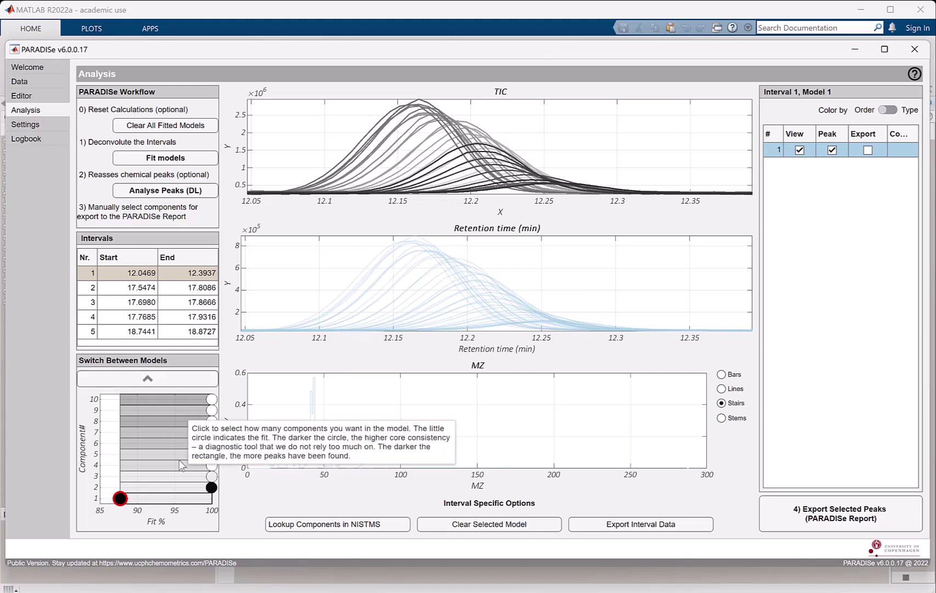
left_click(183, 489)
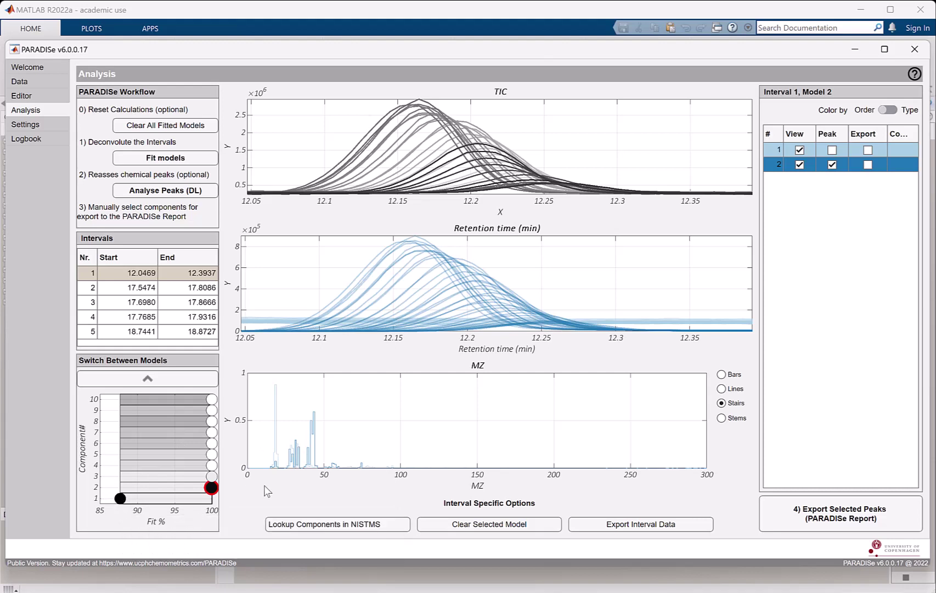
left_click(193, 501)
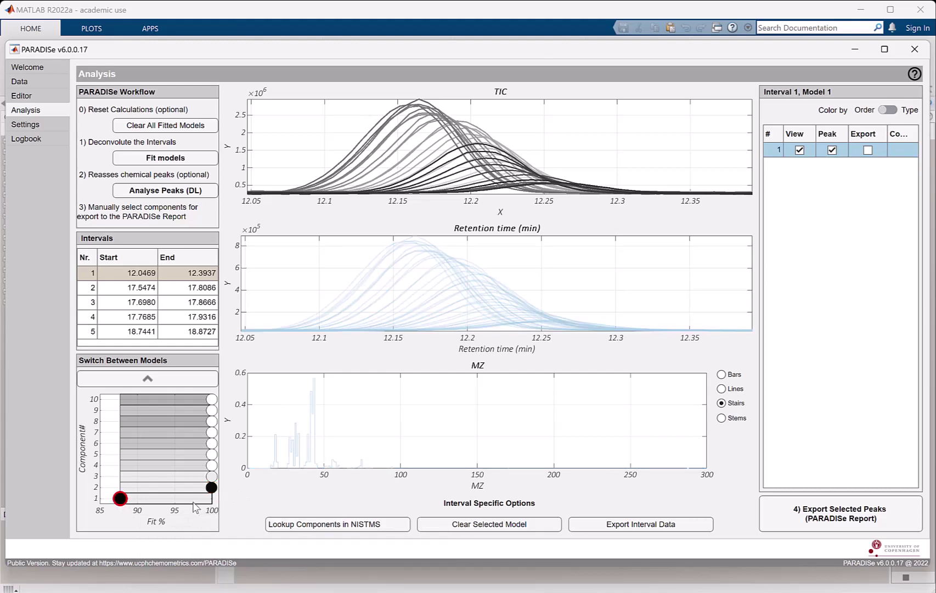
left_click(585, 132)
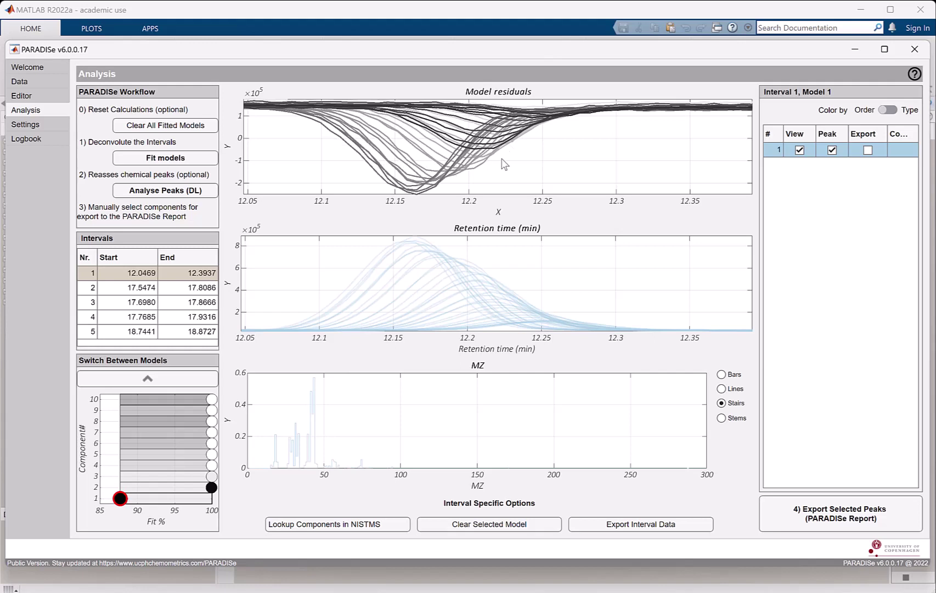
left_click(540, 163)
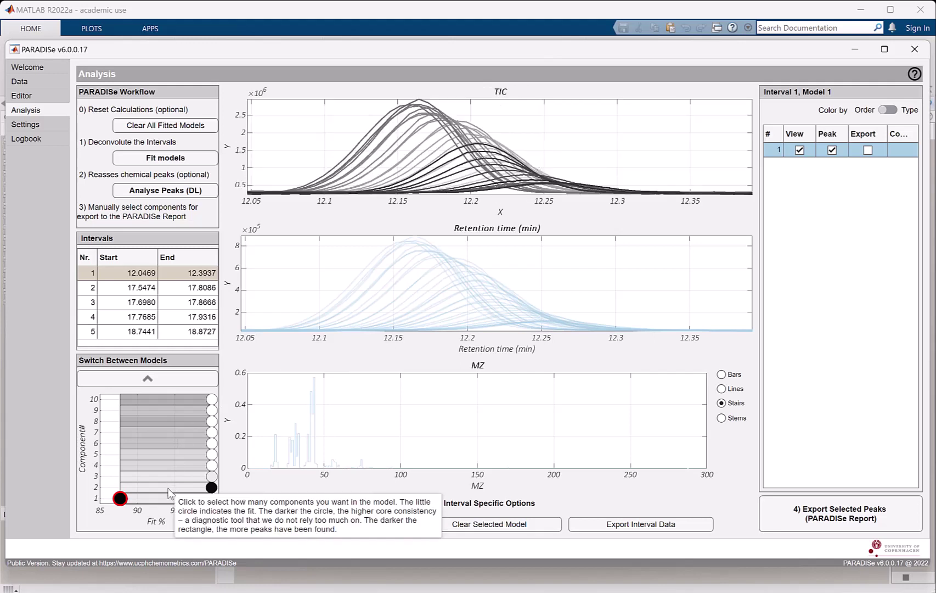
Show the two-component model of interval 1 and examine its residuals against the TIC
left_click(212, 488)
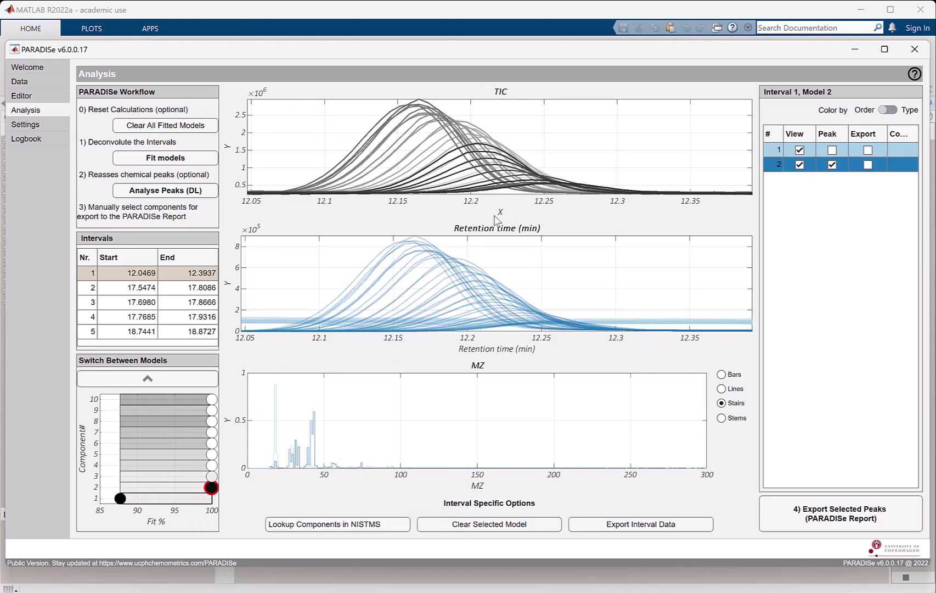
left_click(554, 144)
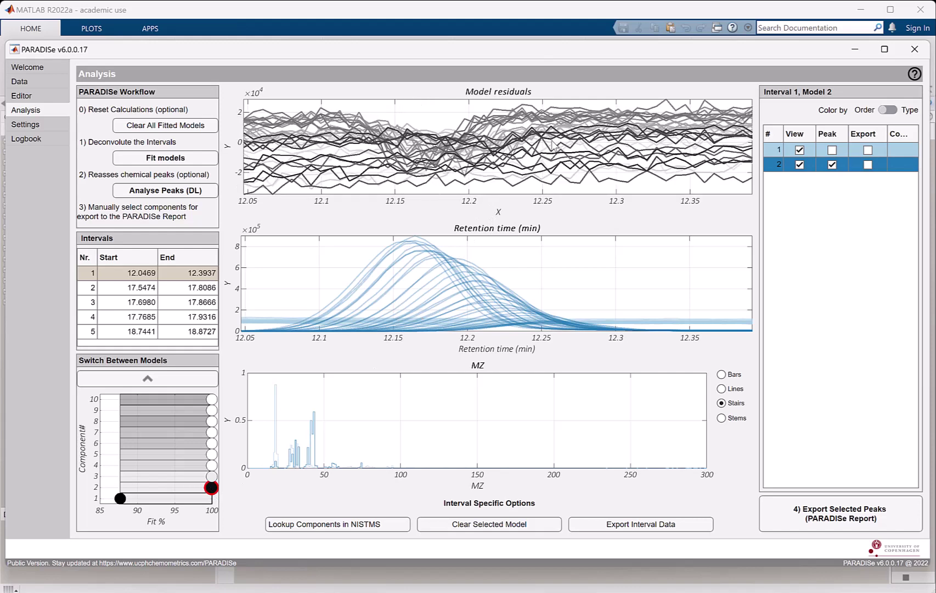
left_click(506, 146)
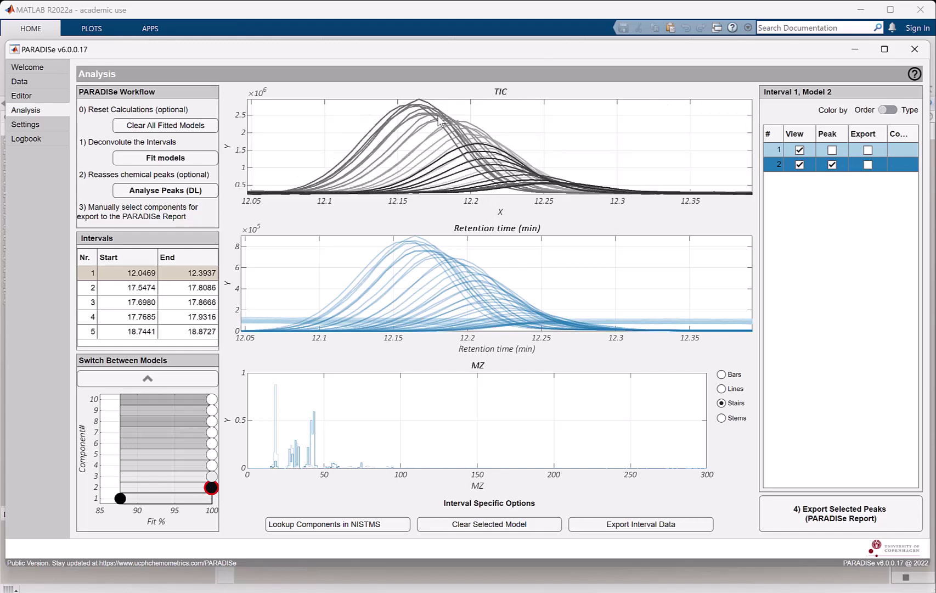
left_click(524, 125)
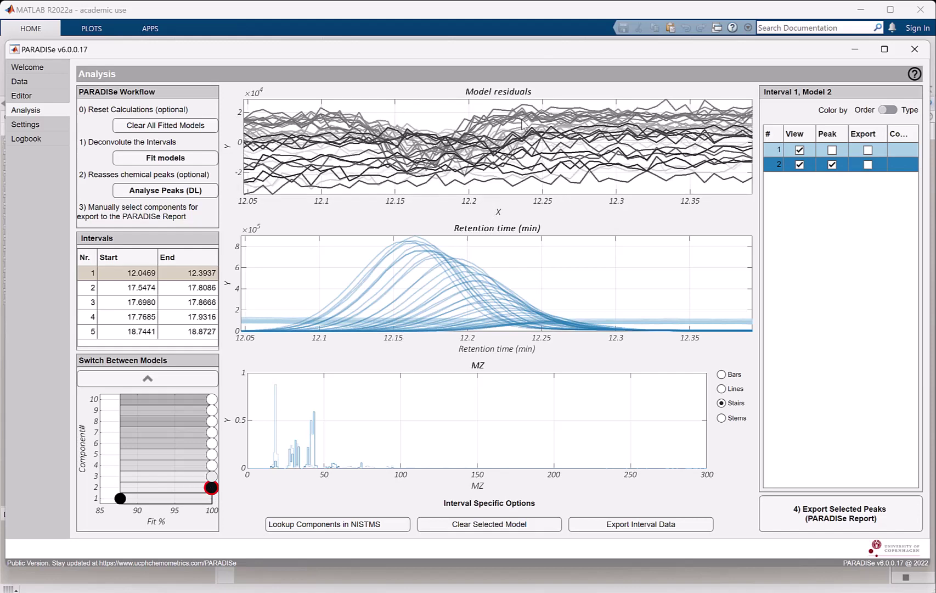
Choose the four-component model for interval 1 and check the smaller components by temporarily hiding component 4
left_click(185, 467)
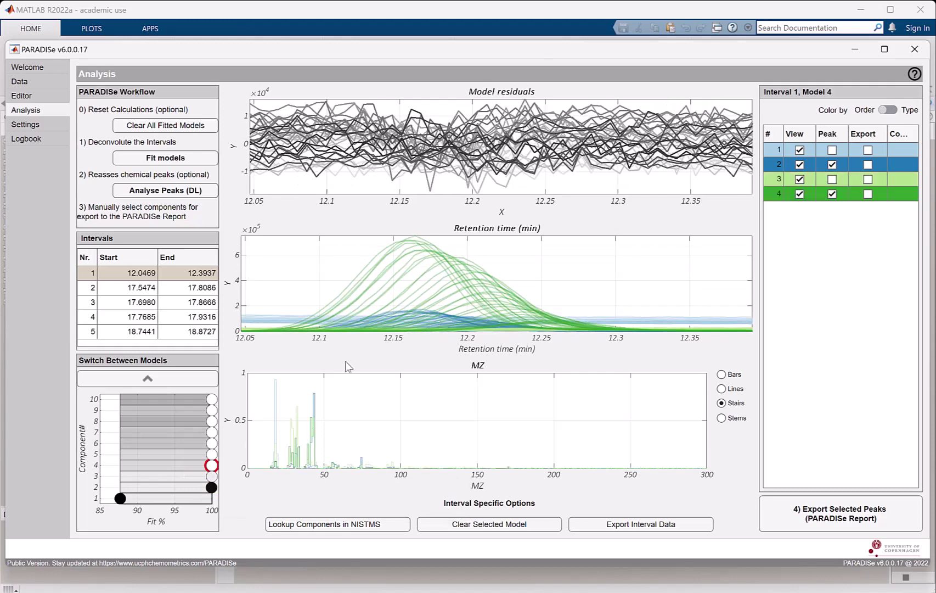
left_click(575, 191)
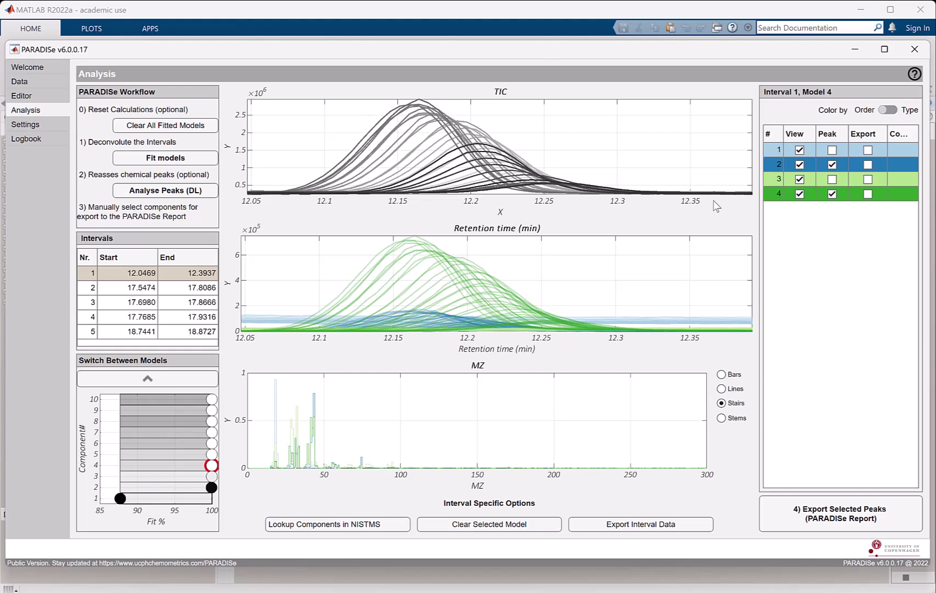
mouse_move(805, 203)
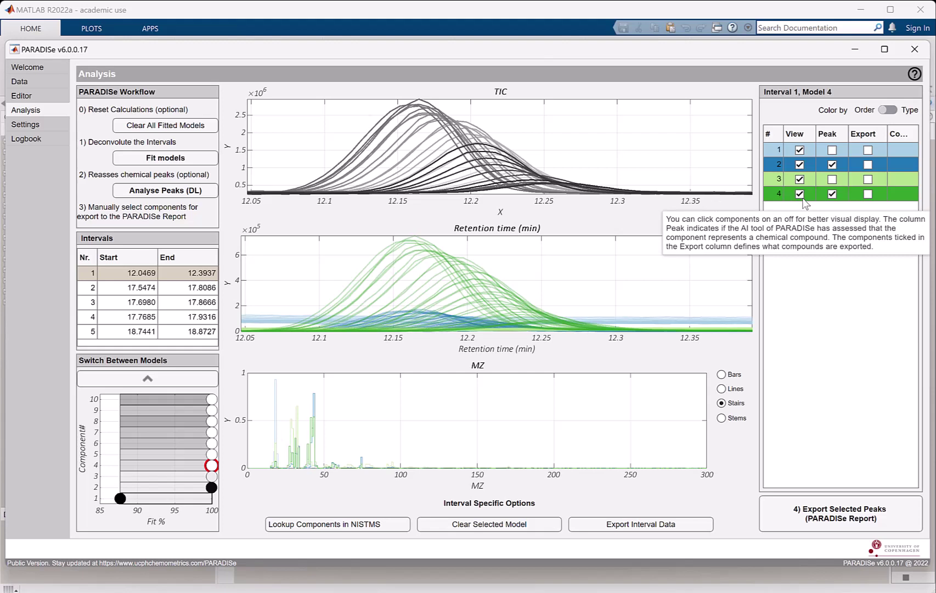
left_click(800, 197)
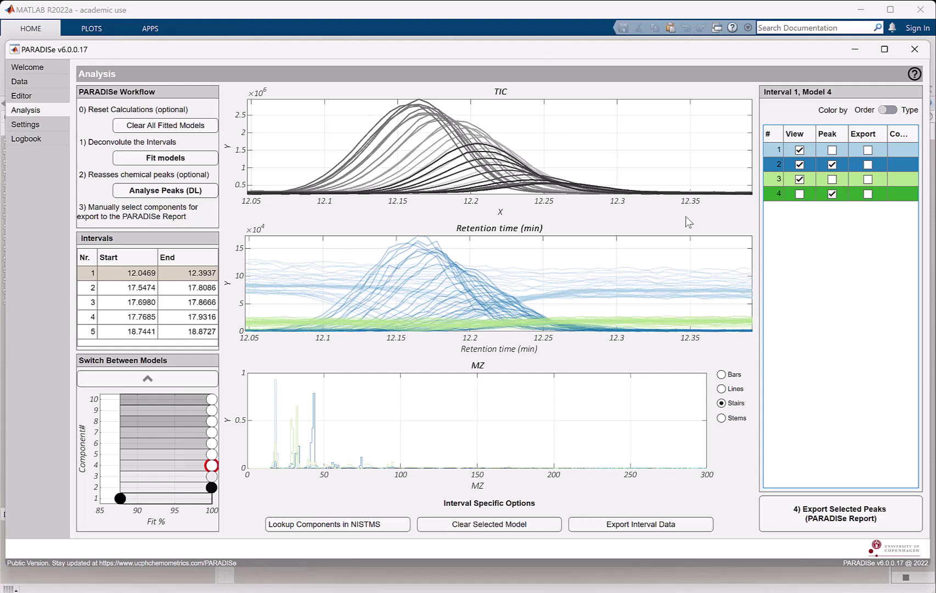
left_click(800, 194)
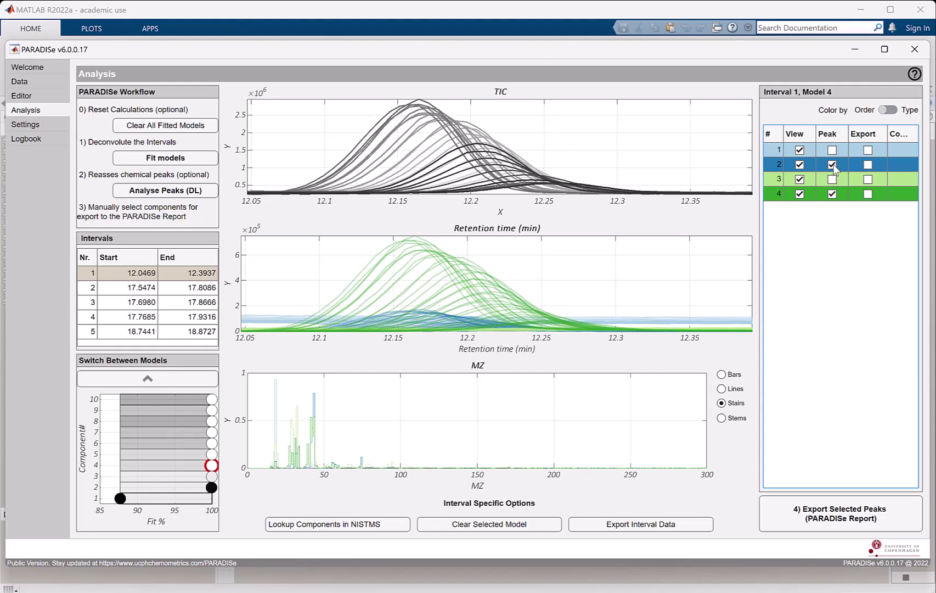
Mark components 2 and 4 of interval 1 for export and view only these two, including their scores across the samples
left_click(869, 166)
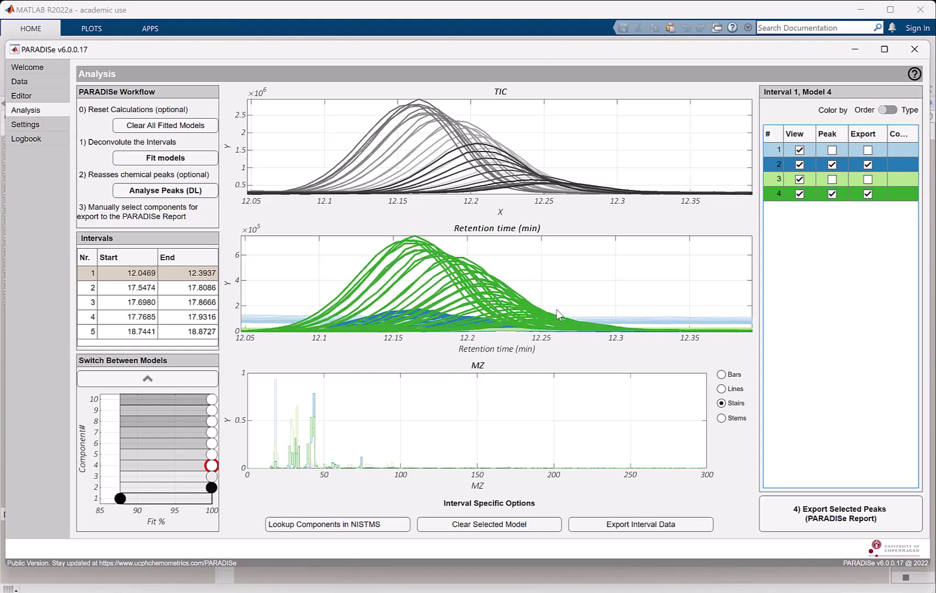
left_click(800, 150)
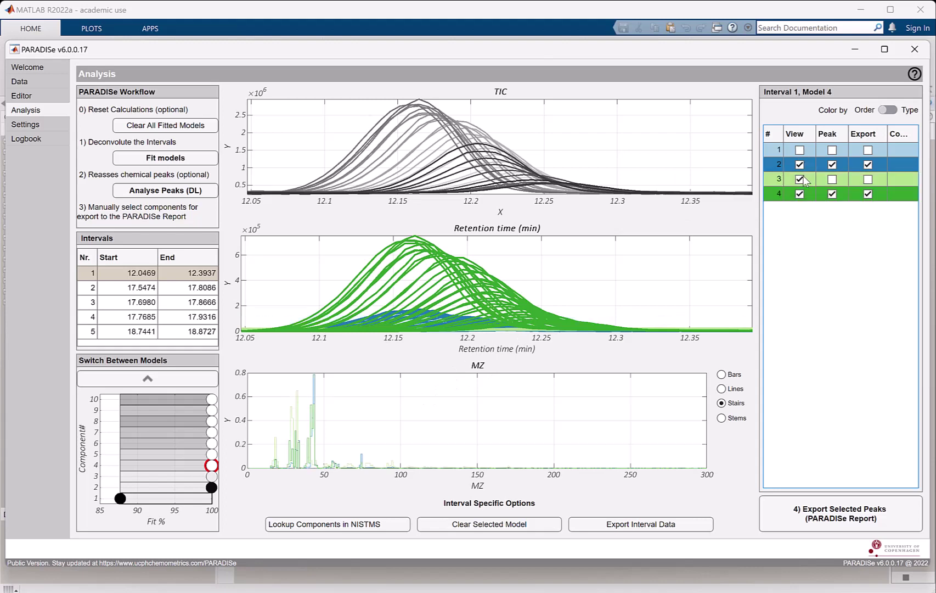
left_click(801, 179)
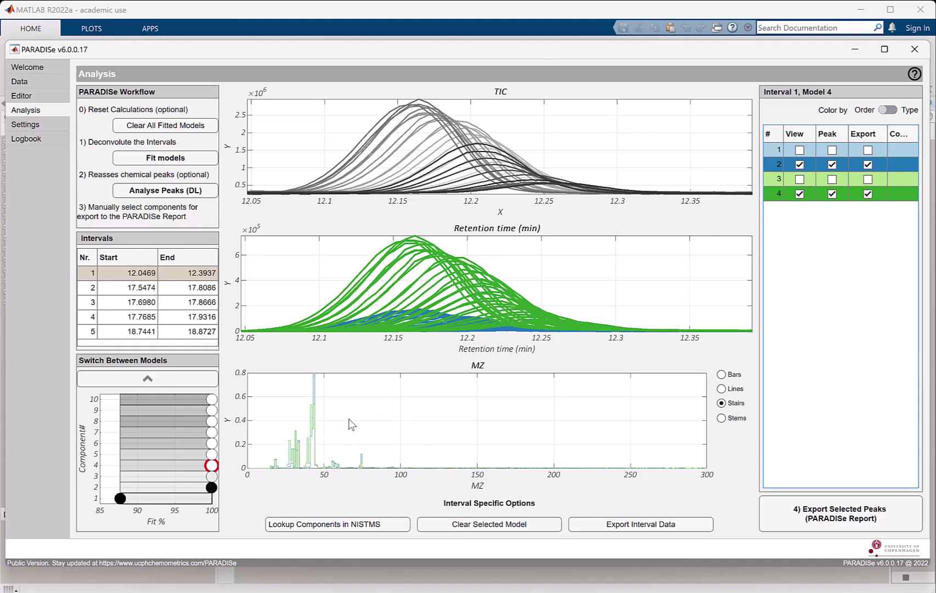
left_click(405, 391)
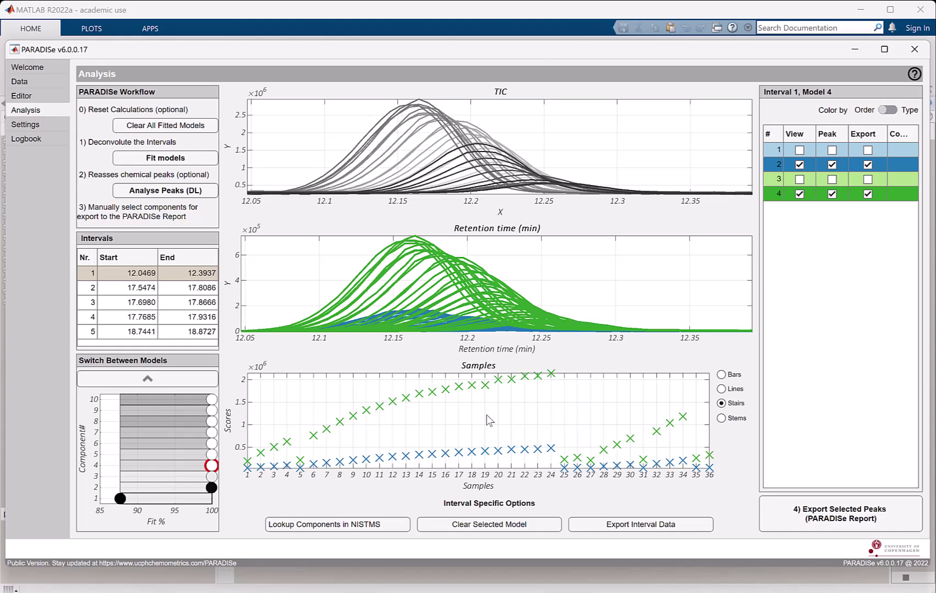
Open interval 2, switch the scores plot back to mass spectra, and choose the three-component model
left_click(177, 287)
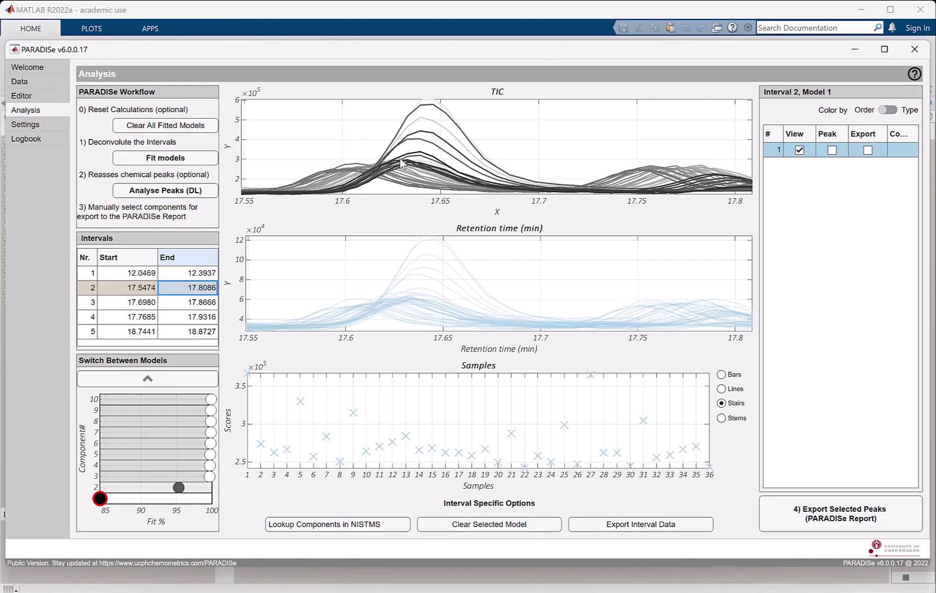
left_click(409, 396)
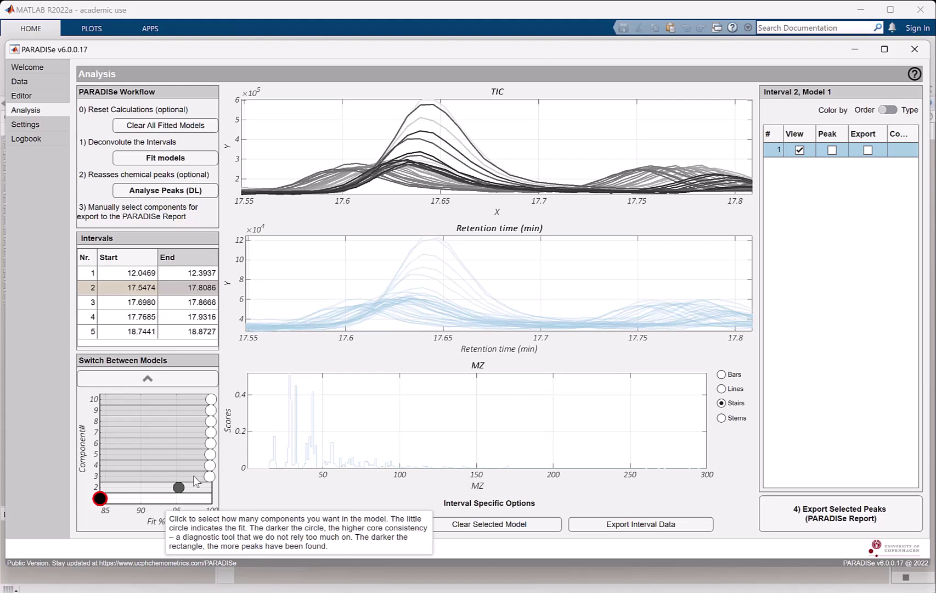
left_click(199, 477)
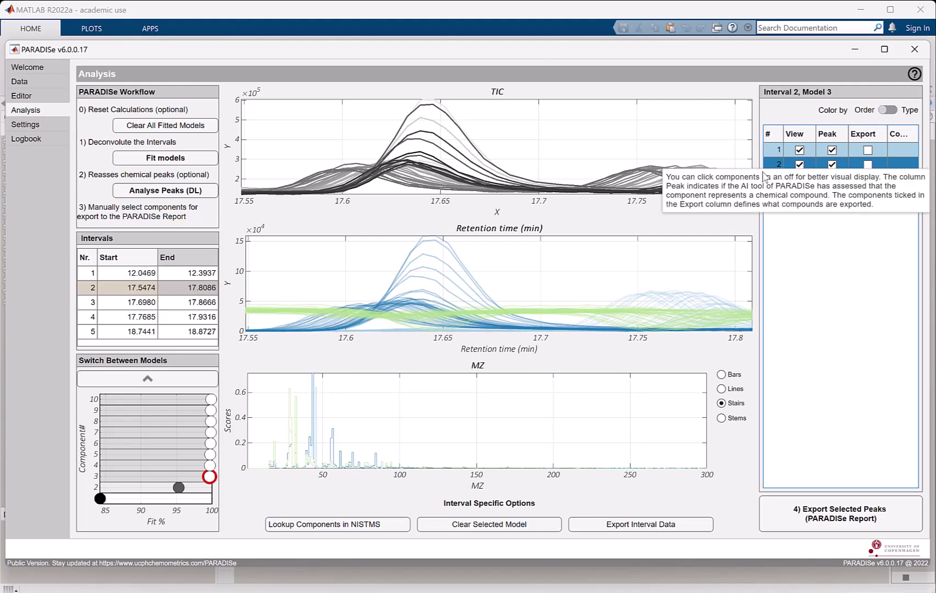
Inspect interval 2's components by hiding component 2 and colouring by type, restore the display, and mark component 2 for export
left_click(800, 164)
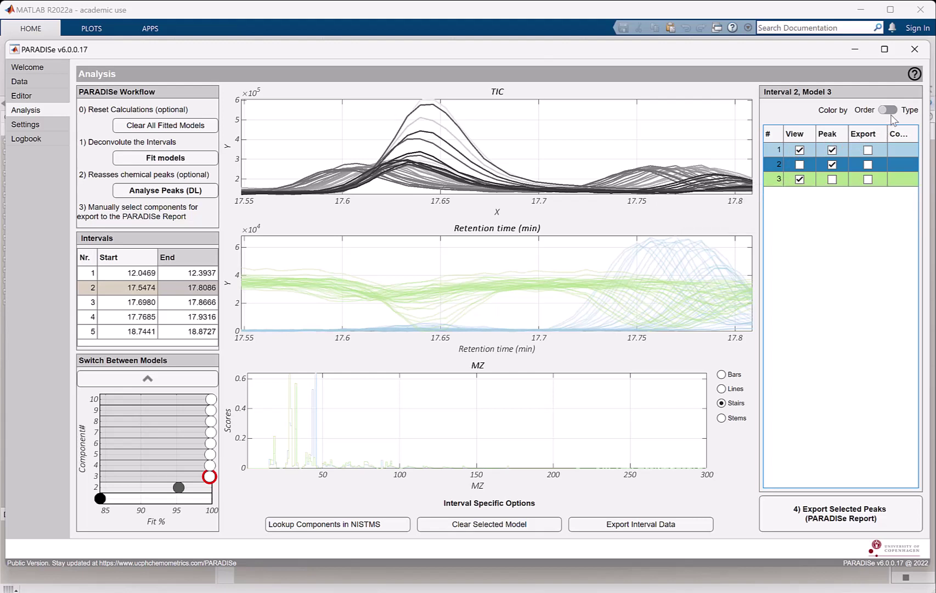
left_click(891, 112)
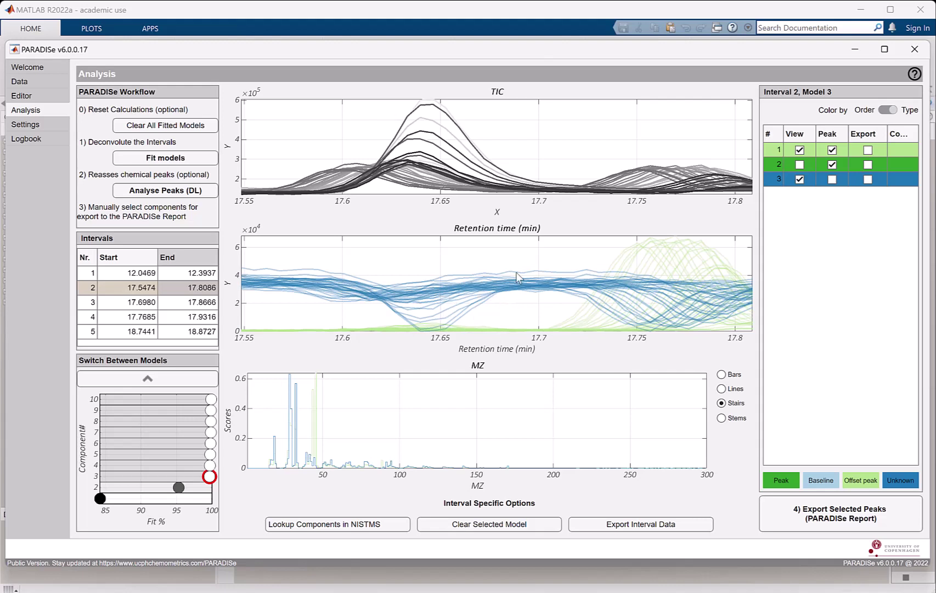
mouse_move(881, 144)
left_click(800, 166)
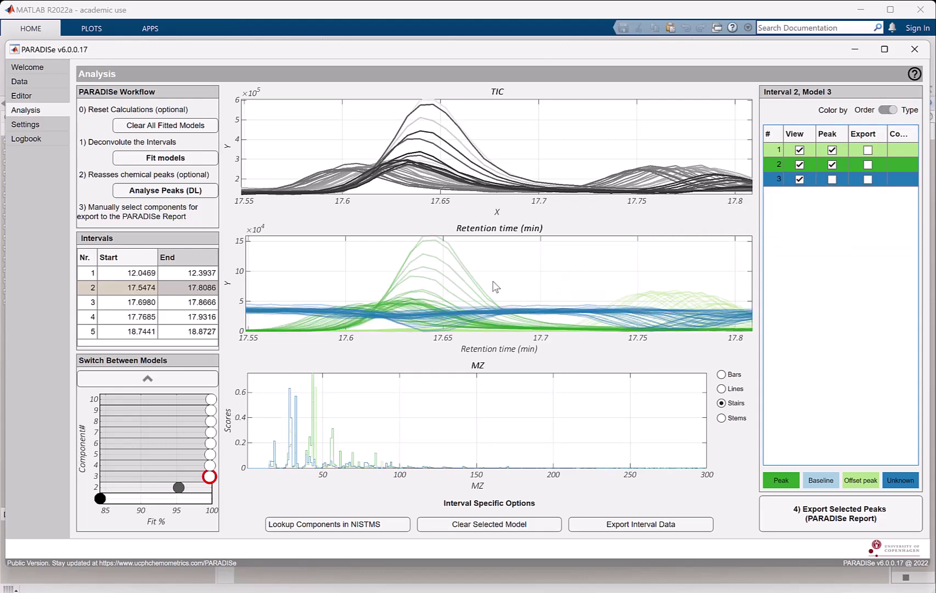
mouse_move(895, 132)
left_click(889, 110)
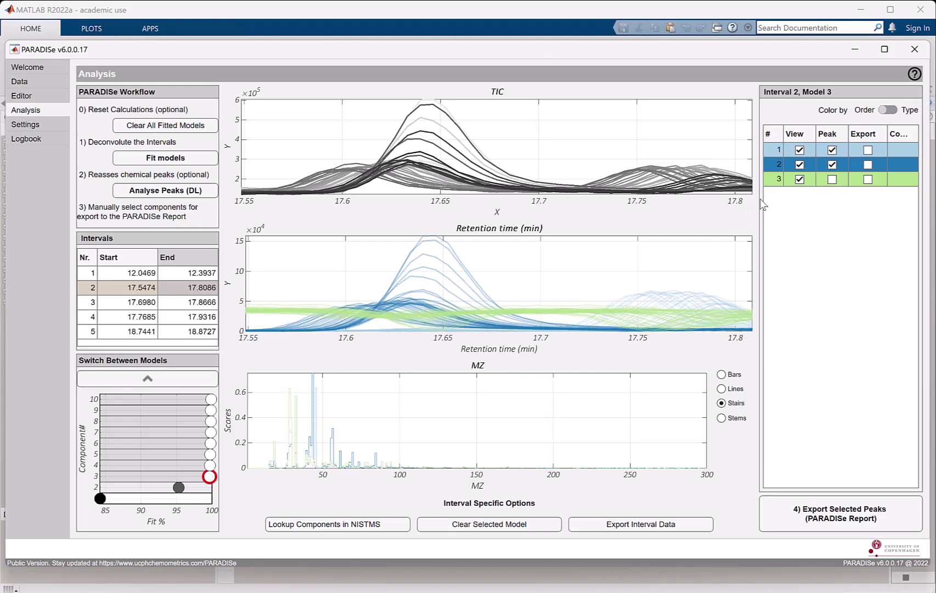
left_click(869, 165)
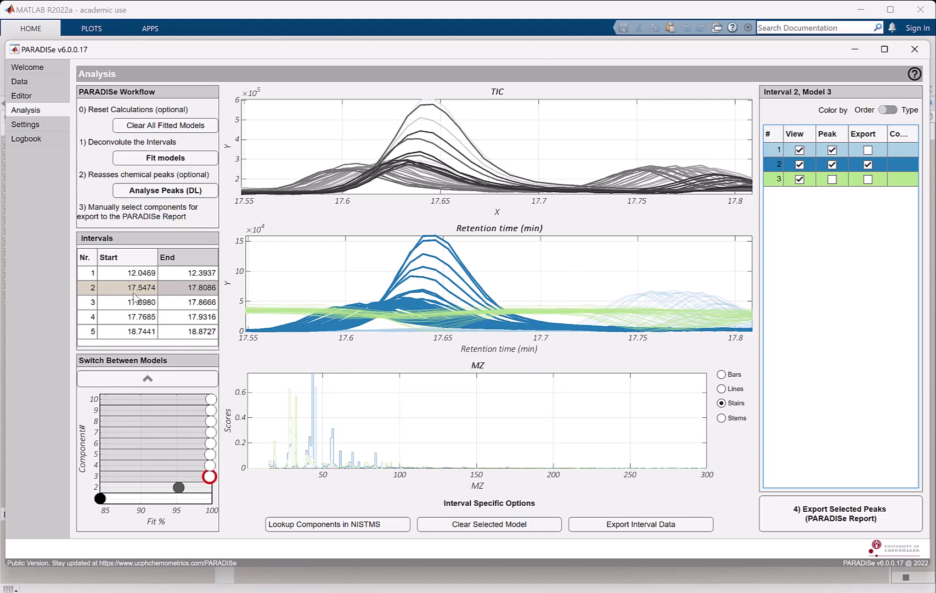
Open interval 3 and examine how it overlaps the neighbouring intervals in the chromatogram between about 17.5 and 18 minutes
left_click(145, 305)
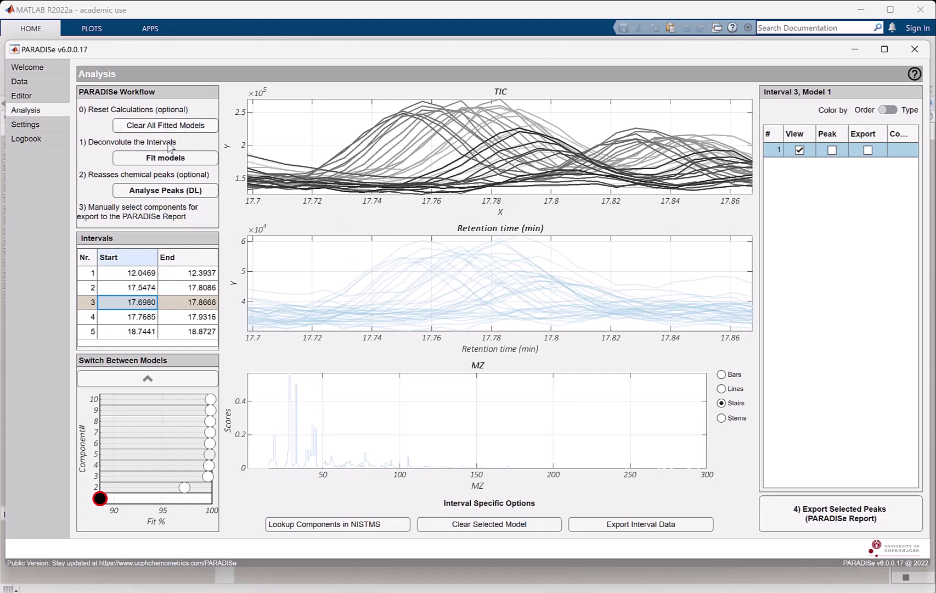
left_click(22, 95)
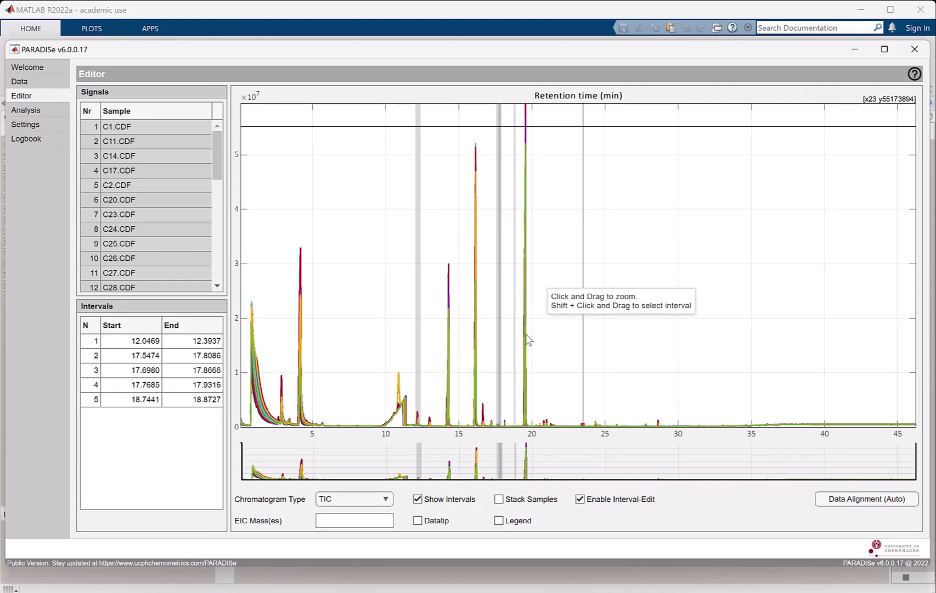
left_click_drag(509, 354, 486, 443)
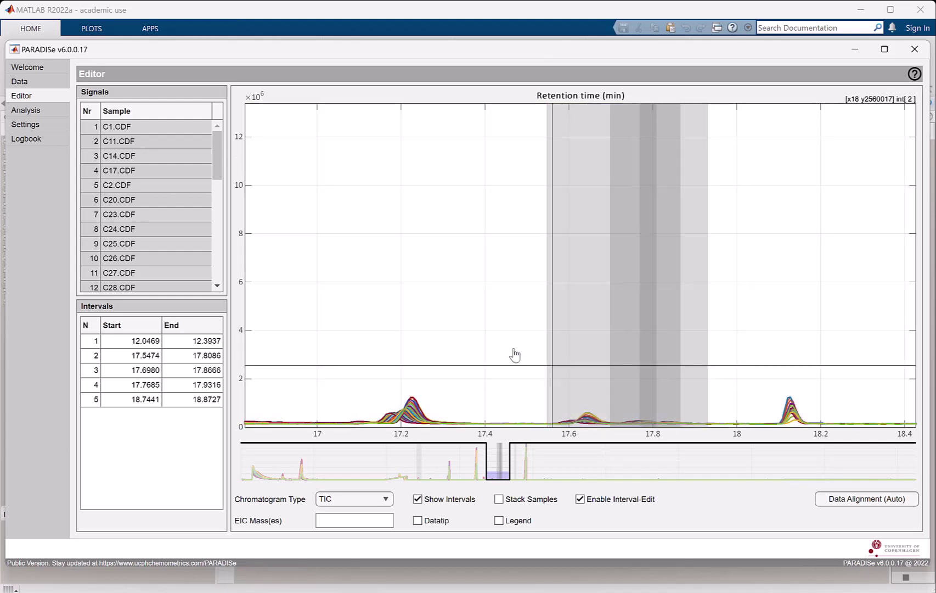
left_click_drag(515, 348, 740, 439)
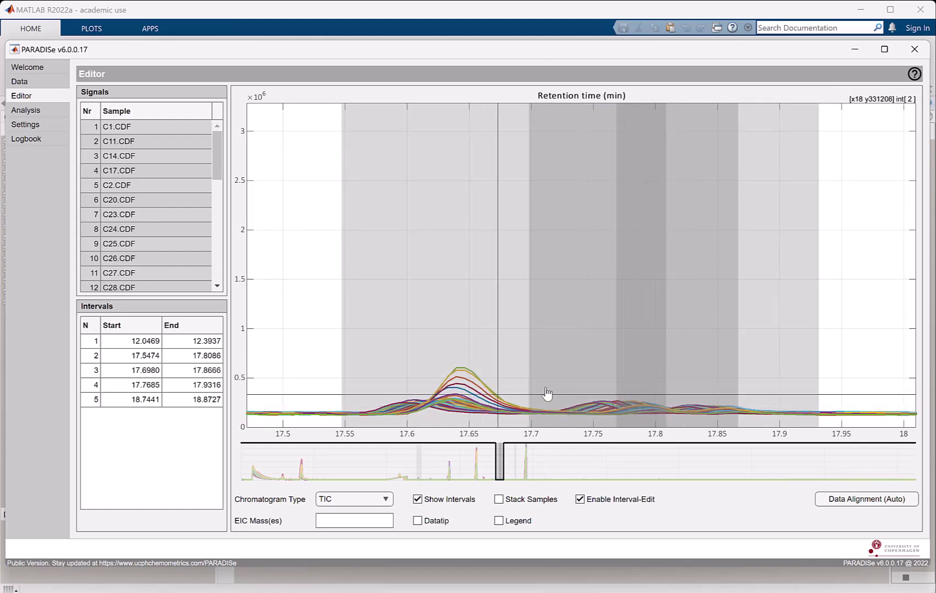
left_click(43, 110)
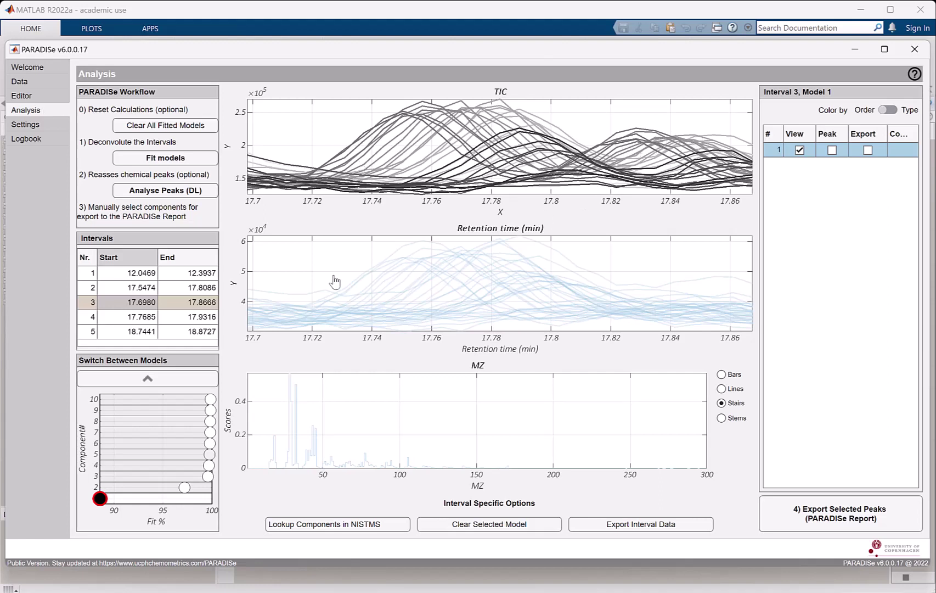
Choose the two-component model for interval 3 and compare its residuals with the TIC
left_click(155, 487)
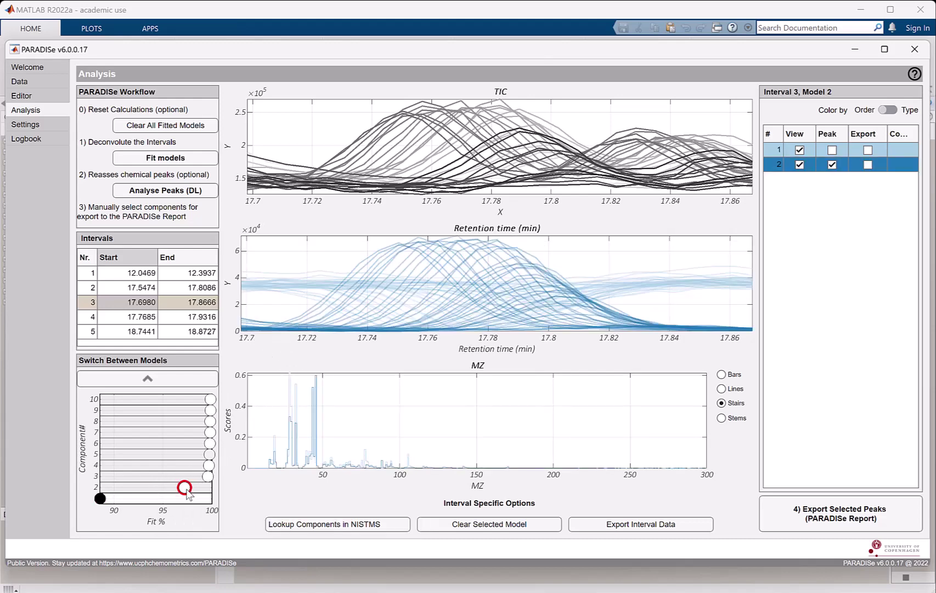
mouse_move(189, 492)
left_click(311, 126)
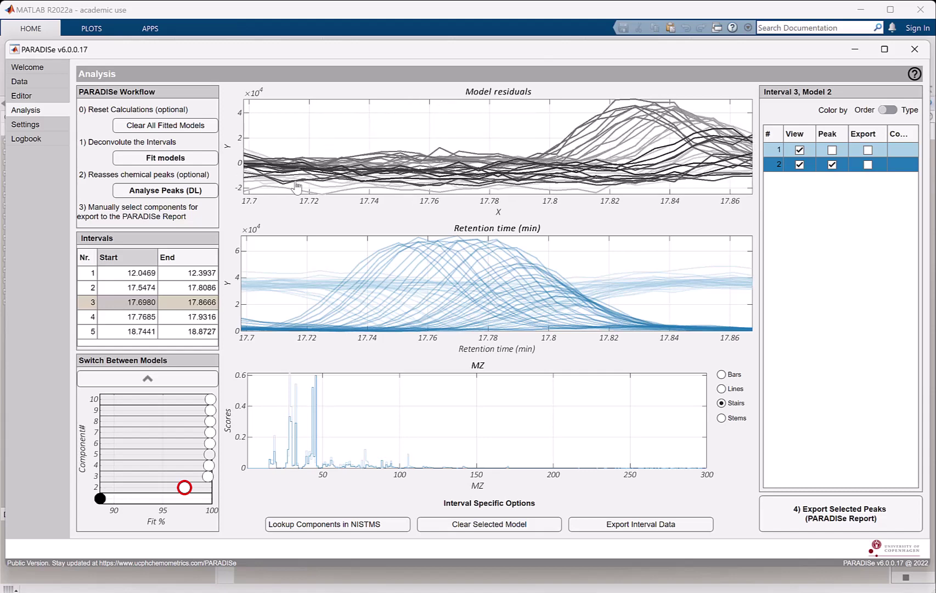
left_click(302, 123)
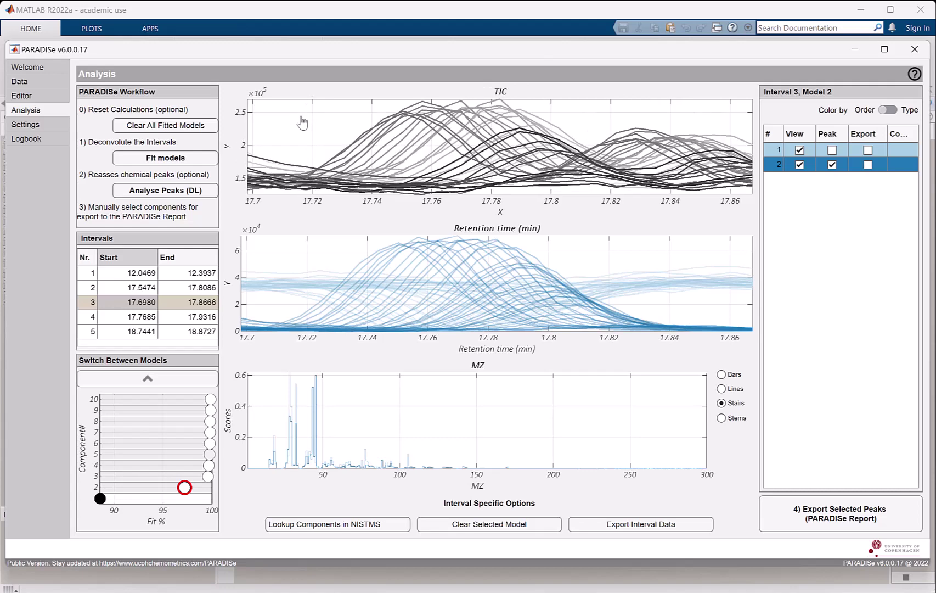
Choose the three-component model for interval 3, compare its residuals with the TIC, and mark component 2 for export
left_click(190, 481)
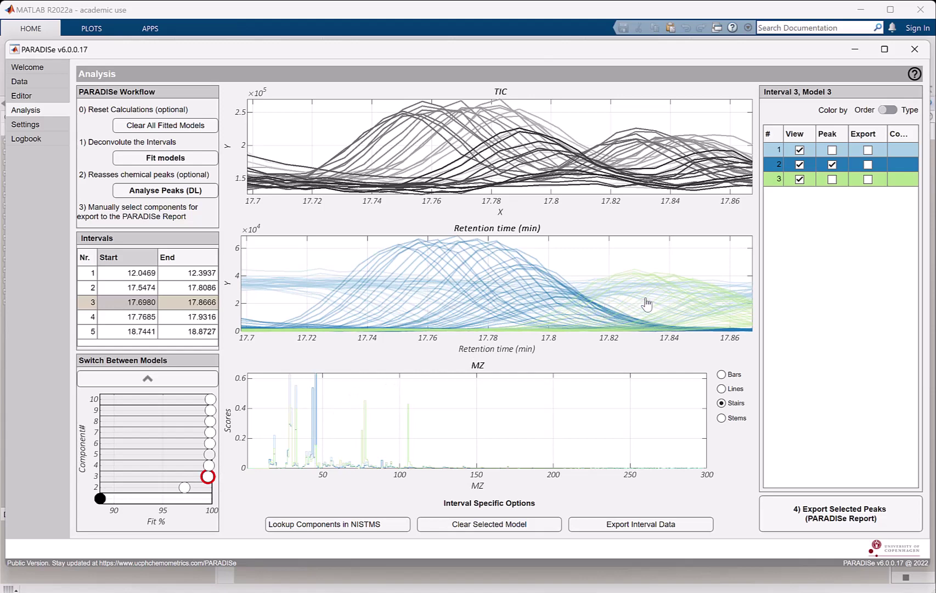
left_click(329, 137)
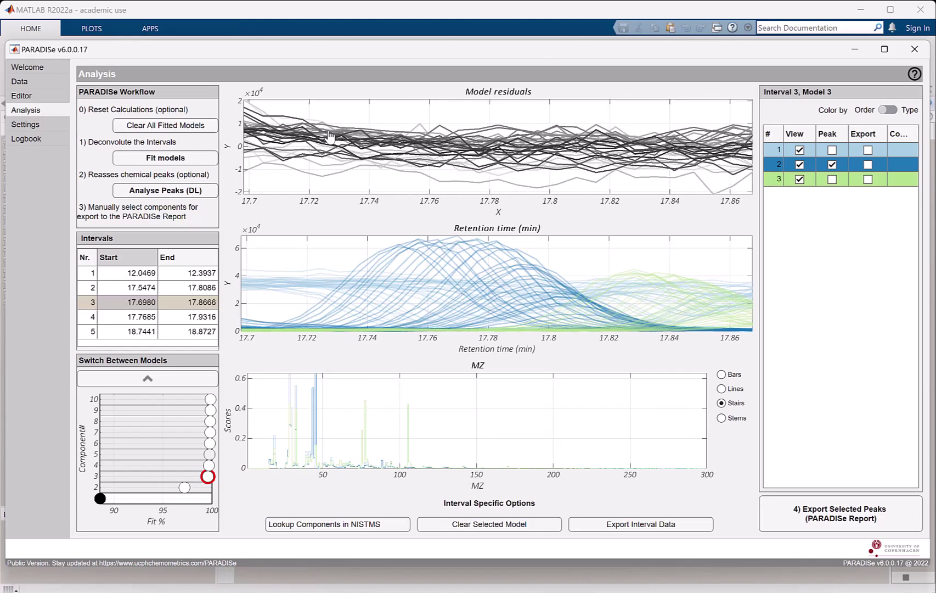
left_click(373, 118)
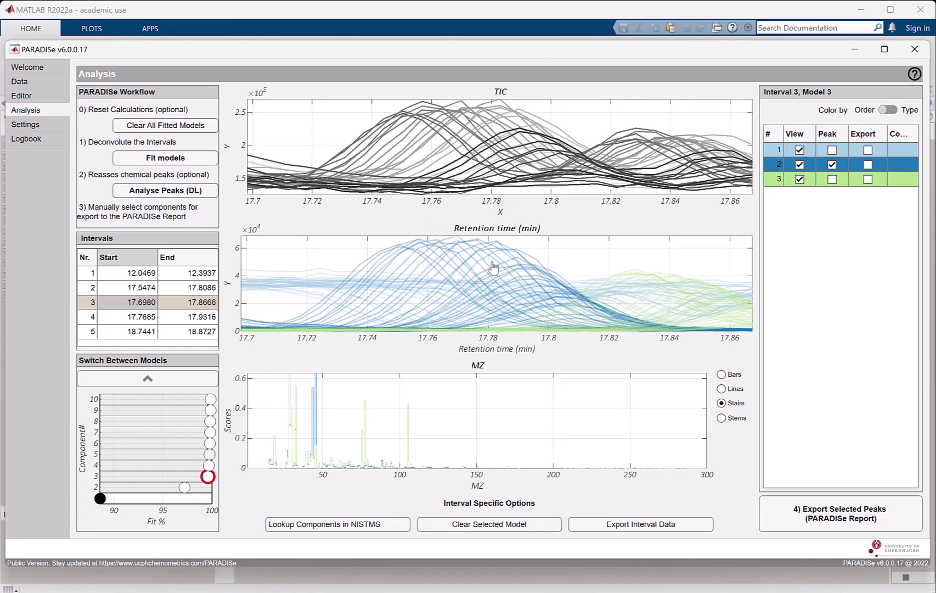
left_click(868, 165)
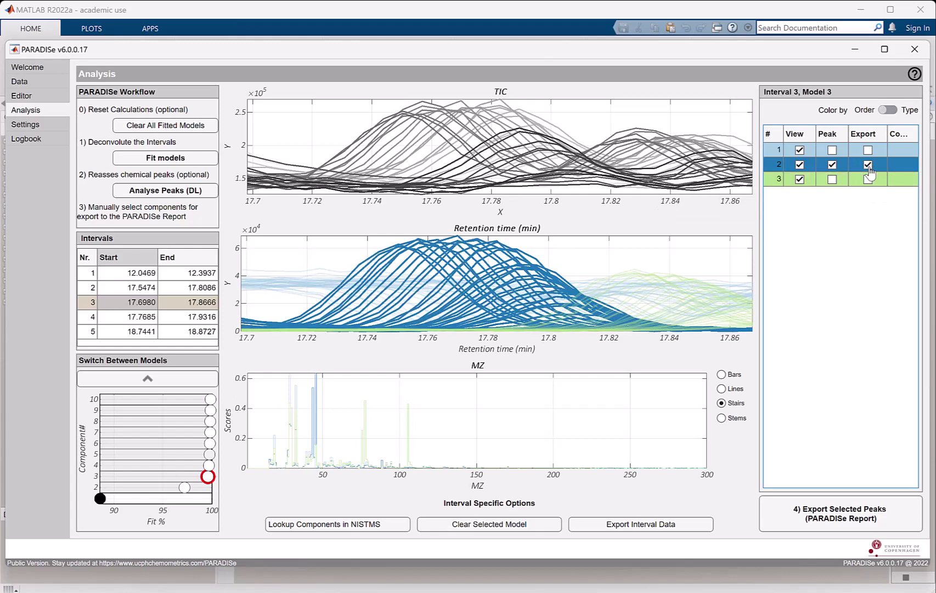
Open interval 4 and choose its three-component model
left_click(201, 318)
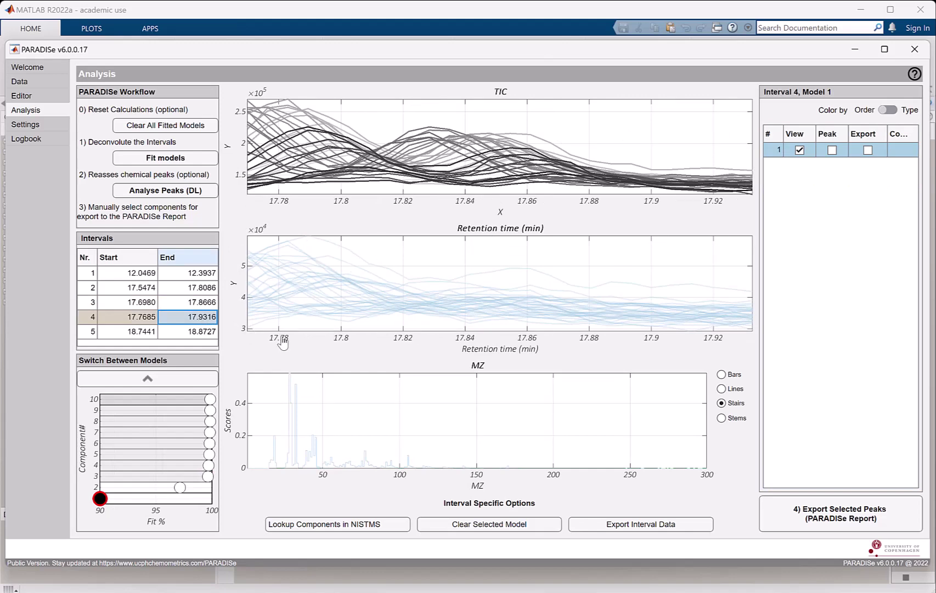
left_click(180, 477)
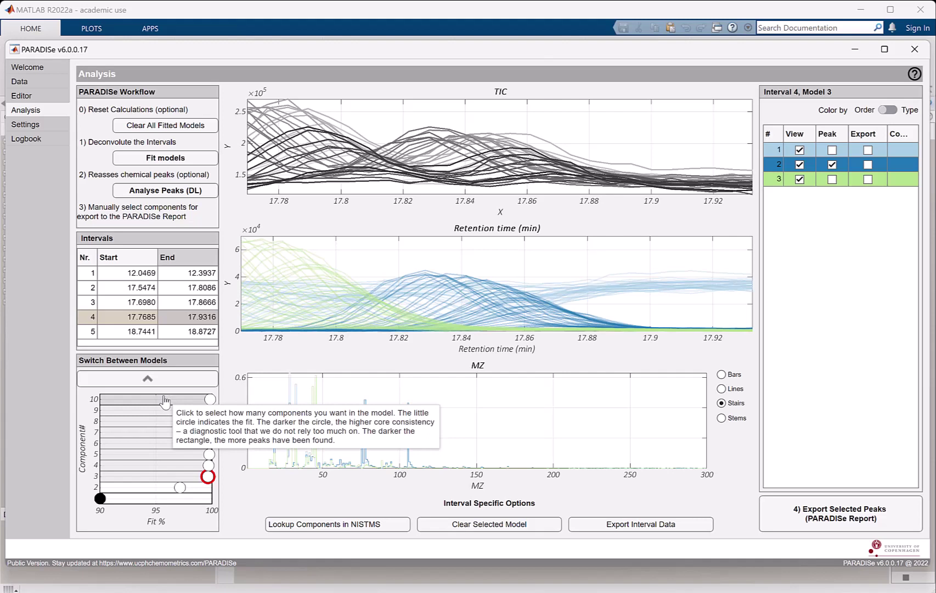
Examine interval 4's ten-component model by hiding every component except component 8 to judge its elution profile and mass spectrum
left_click(165, 400)
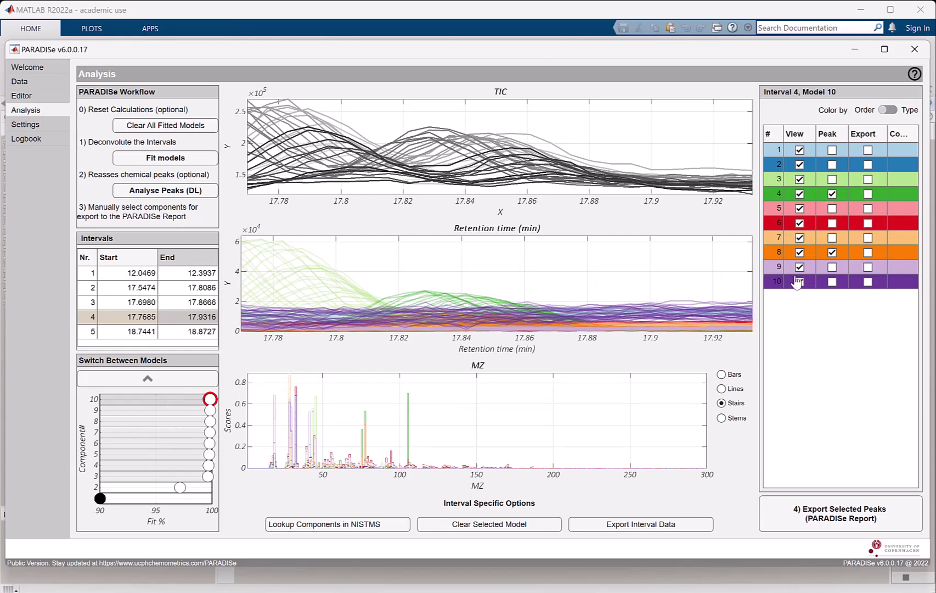
mouse_move(801, 282)
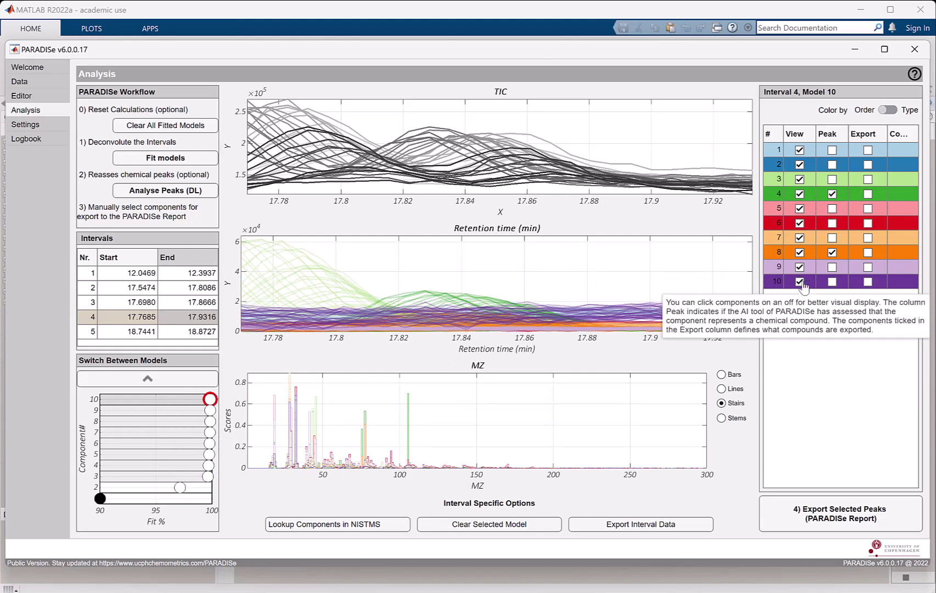
left_click(800, 179)
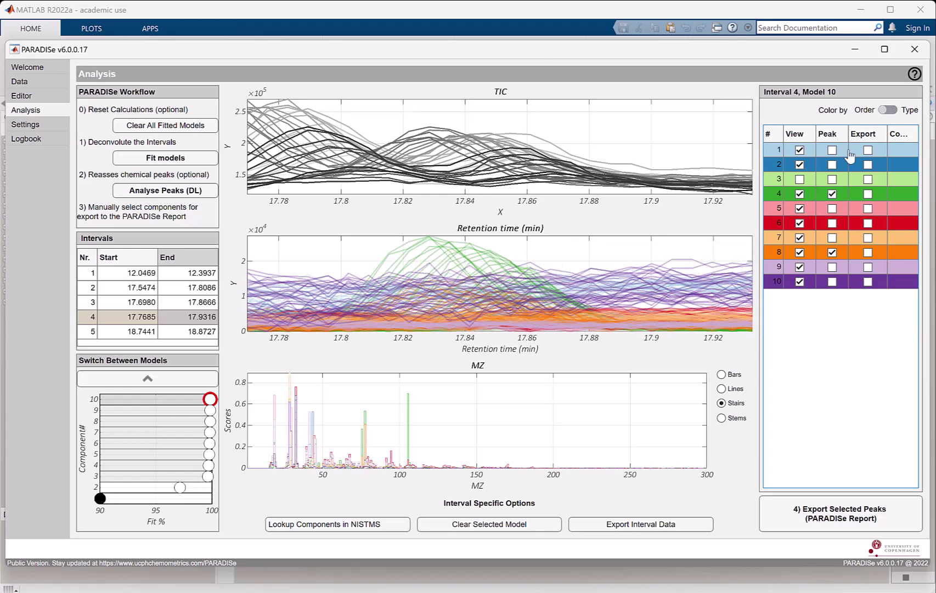
left_click(800, 165)
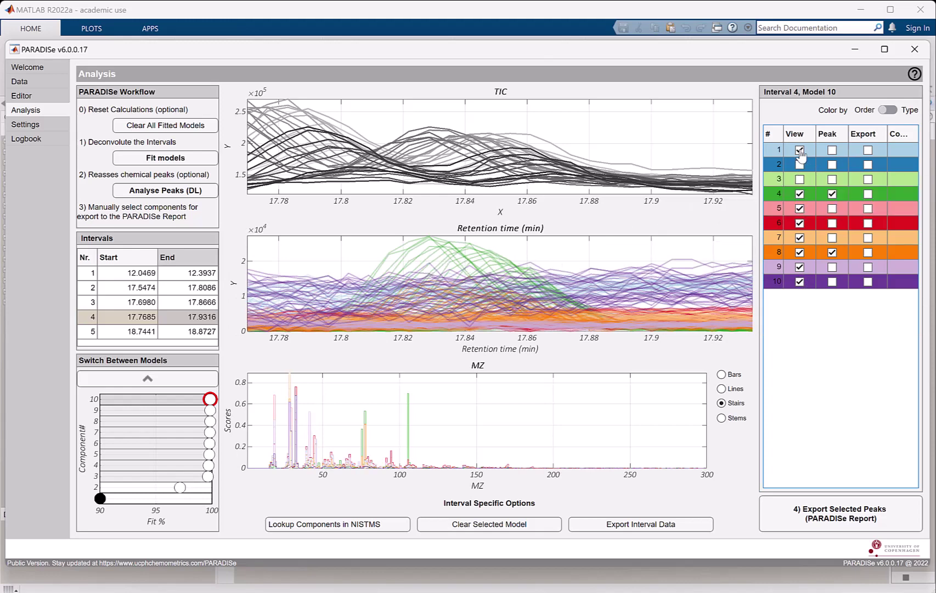
left_click(799, 282)
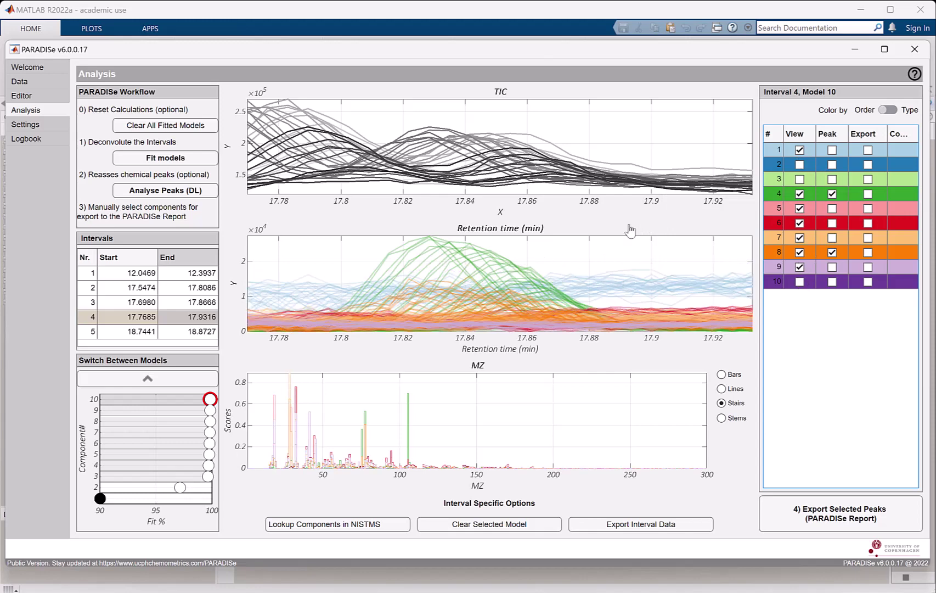
left_click(800, 193)
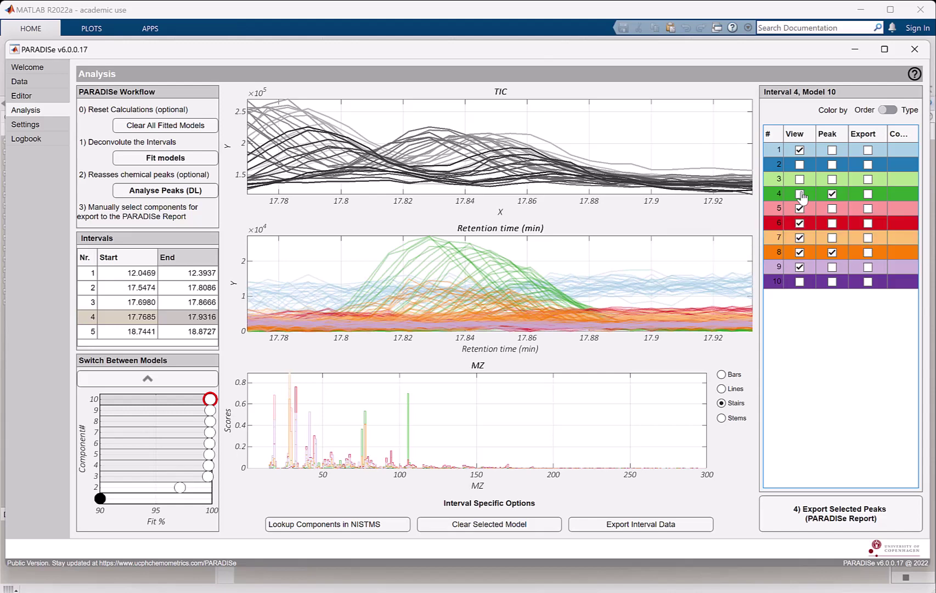
left_click(800, 152)
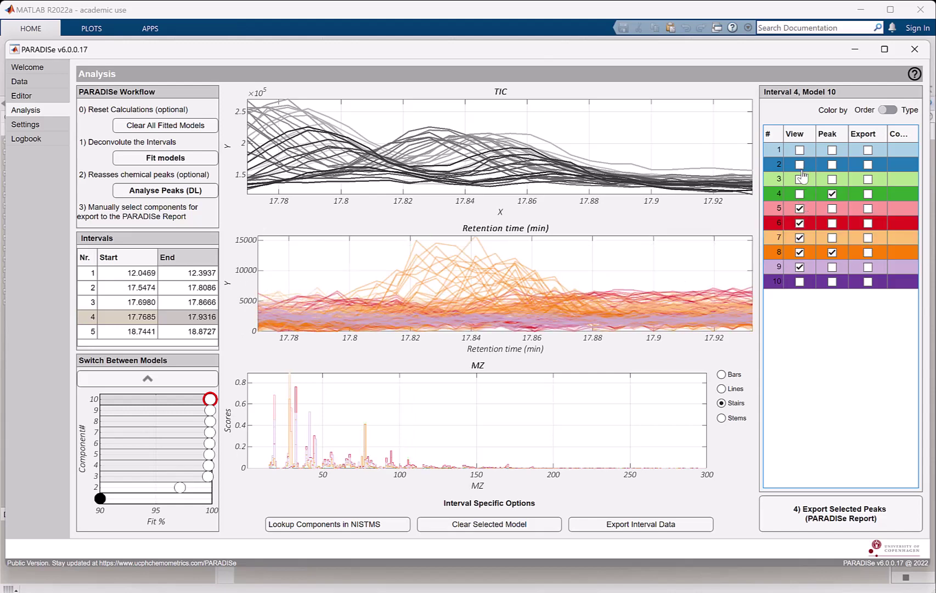
left_click(800, 209)
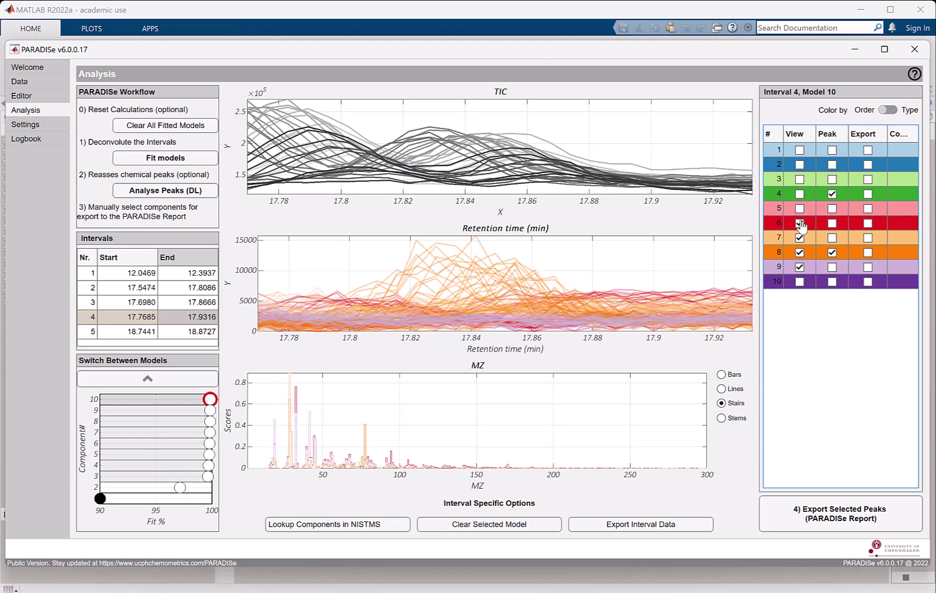
left_click(801, 224)
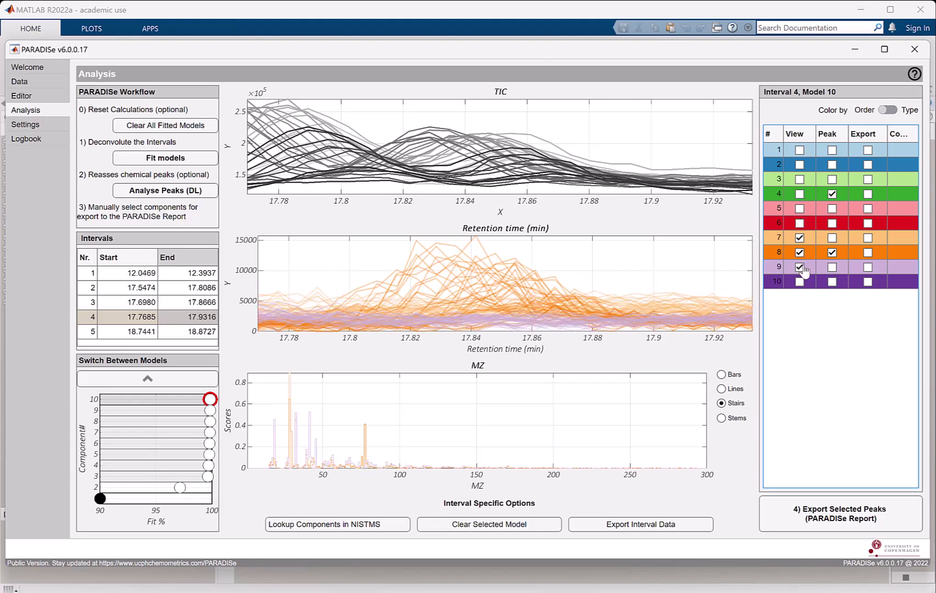
left_click(800, 267)
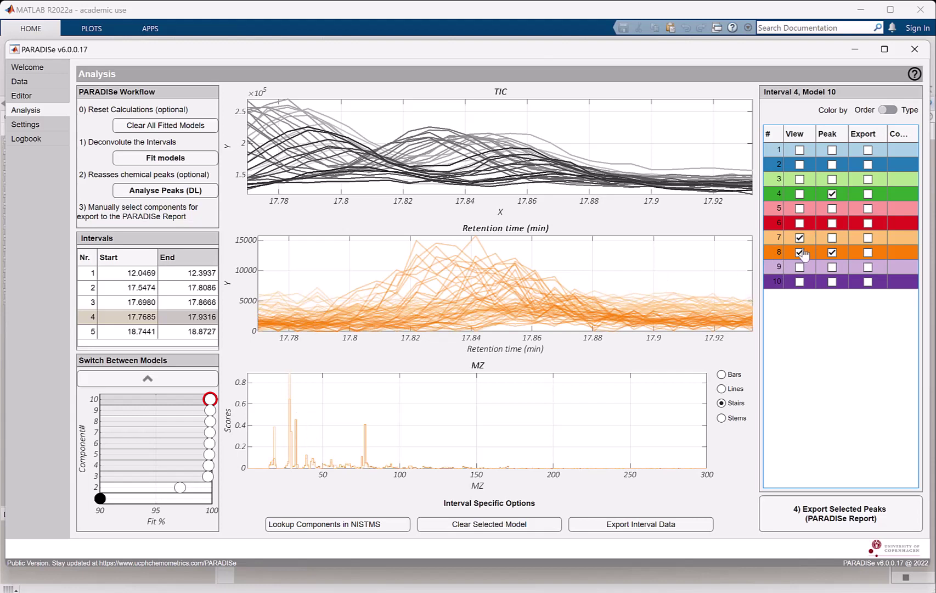
left_click(800, 239)
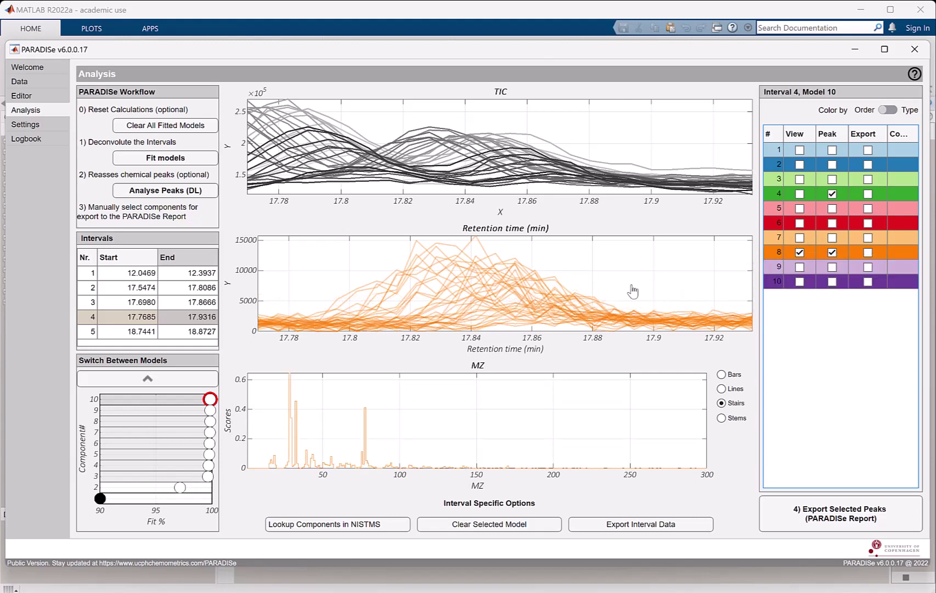
Return interval 4 to the three-component model and mark component 2 for export
left_click(170, 476)
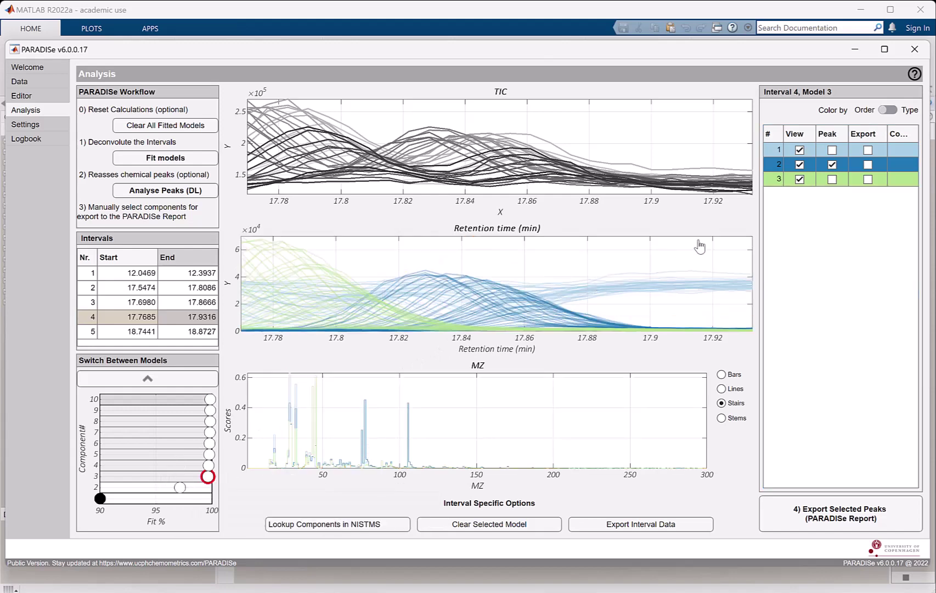
left_click(869, 166)
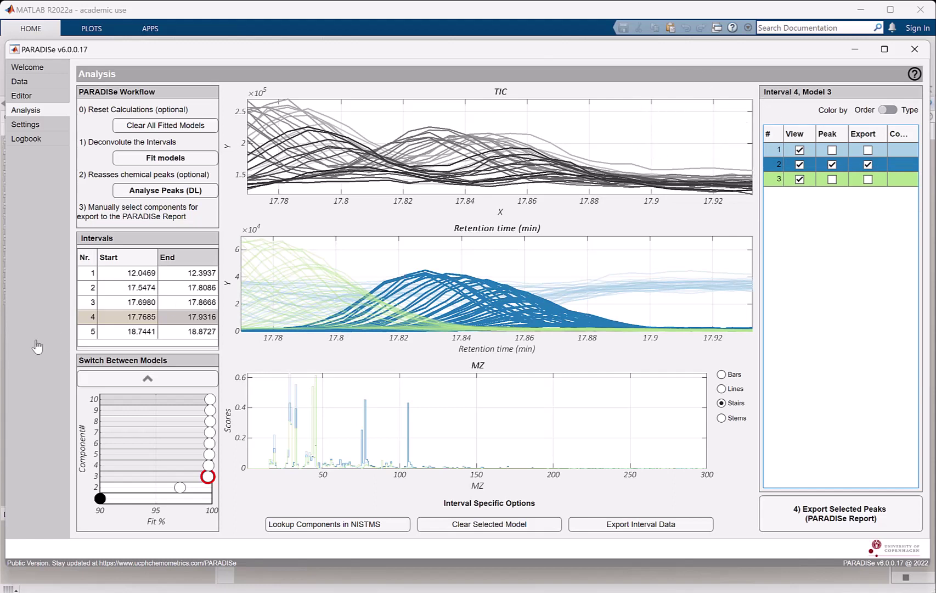
Open interval 5, view its two-component model, and choose the four-component model
left_click(108, 333)
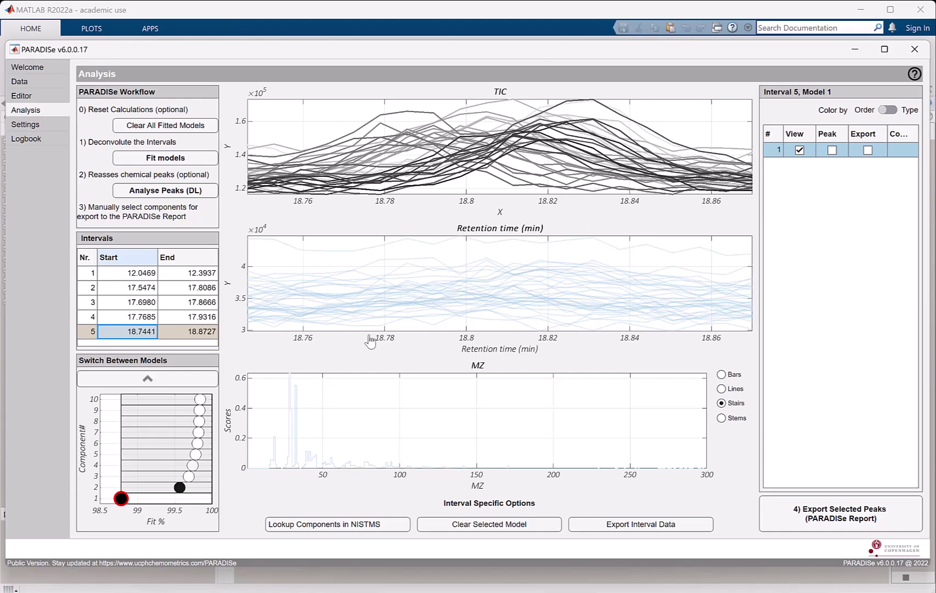
left_click(197, 492)
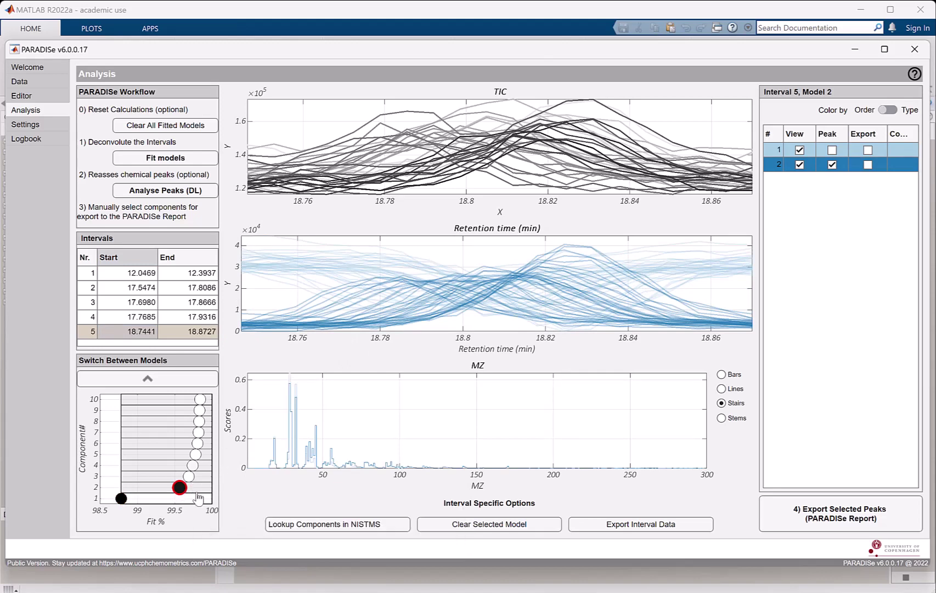
left_click(172, 472)
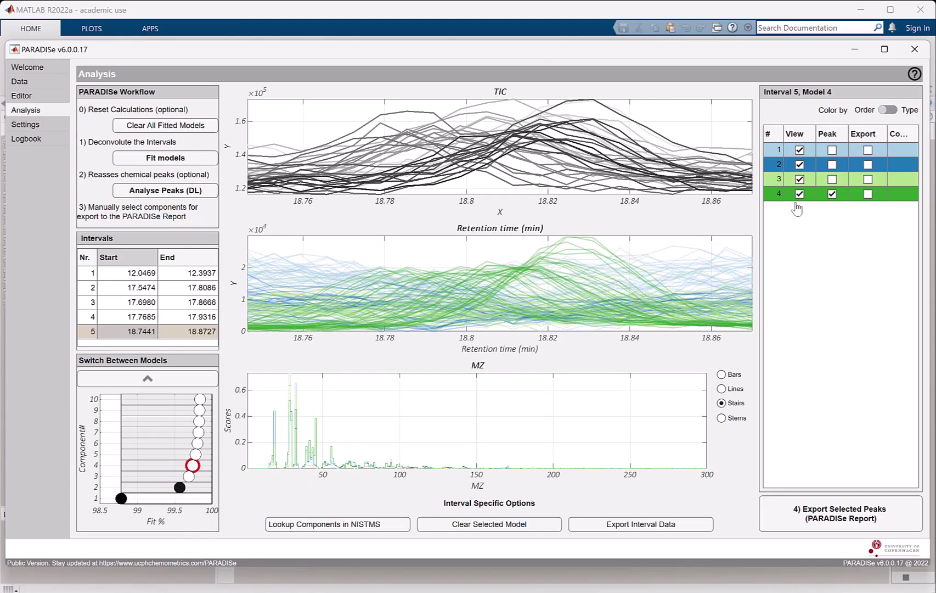
Hide components 1 to 3 of interval 5 and mark component 4 for export
left_click(801, 152)
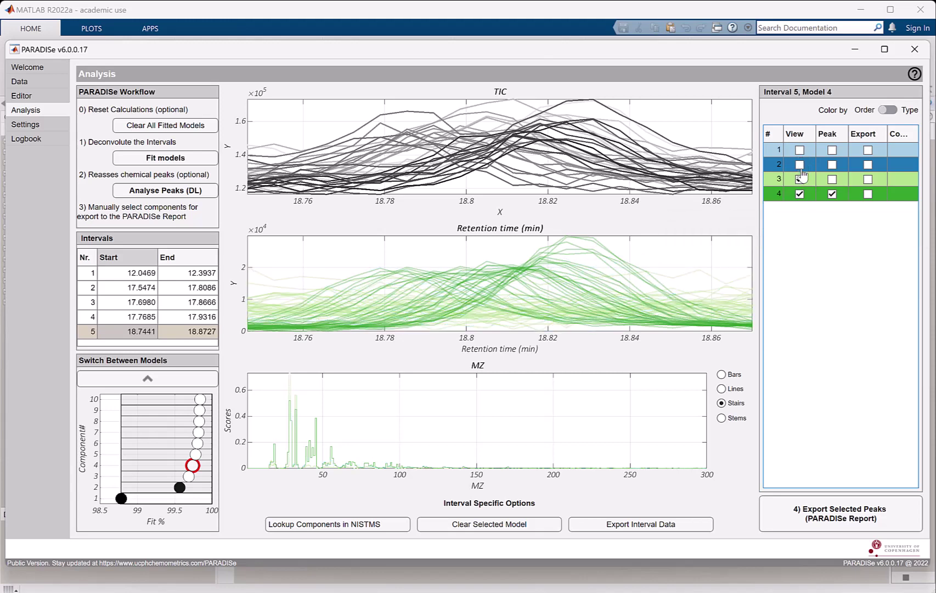
left_click(801, 180)
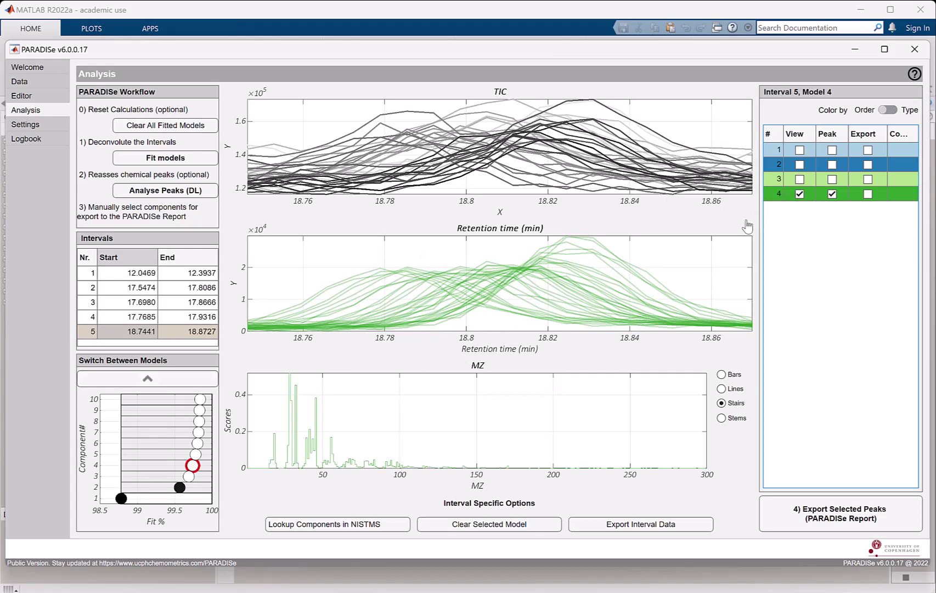
left_click(867, 195)
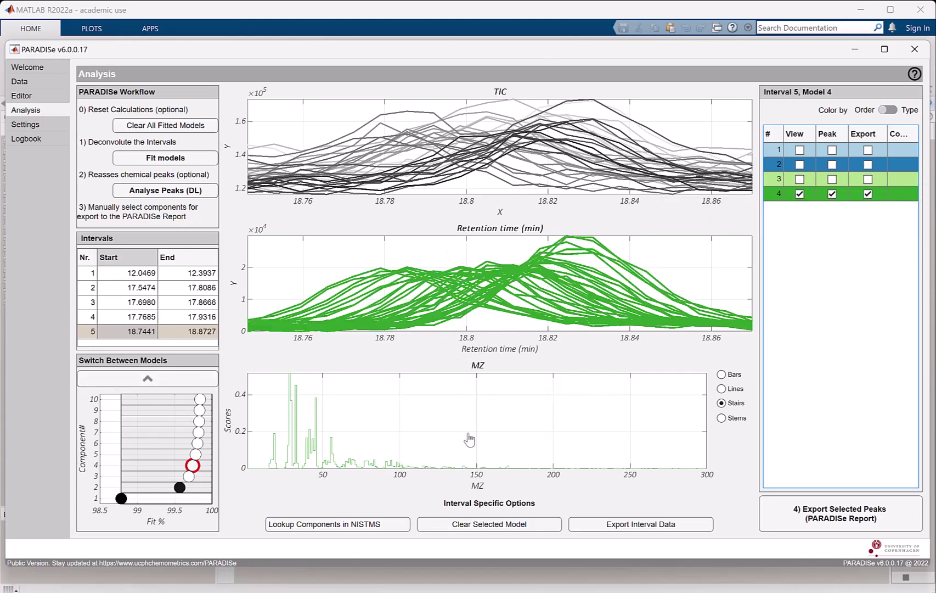
Export the selected peaks as a PARADISe report named DEMO3 in xlsx format in the Ver6.0 folder
left_click(845, 513)
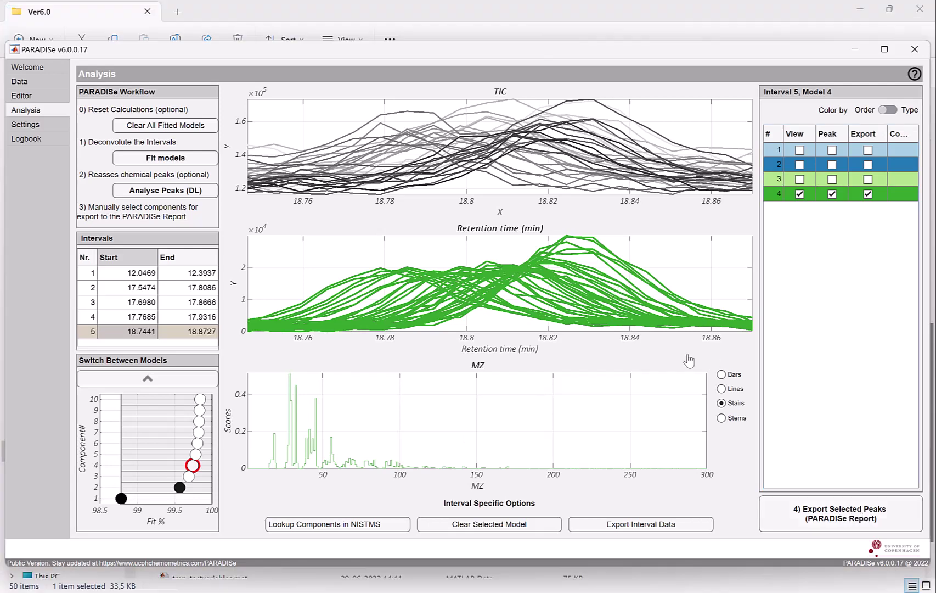
left_click(842, 521)
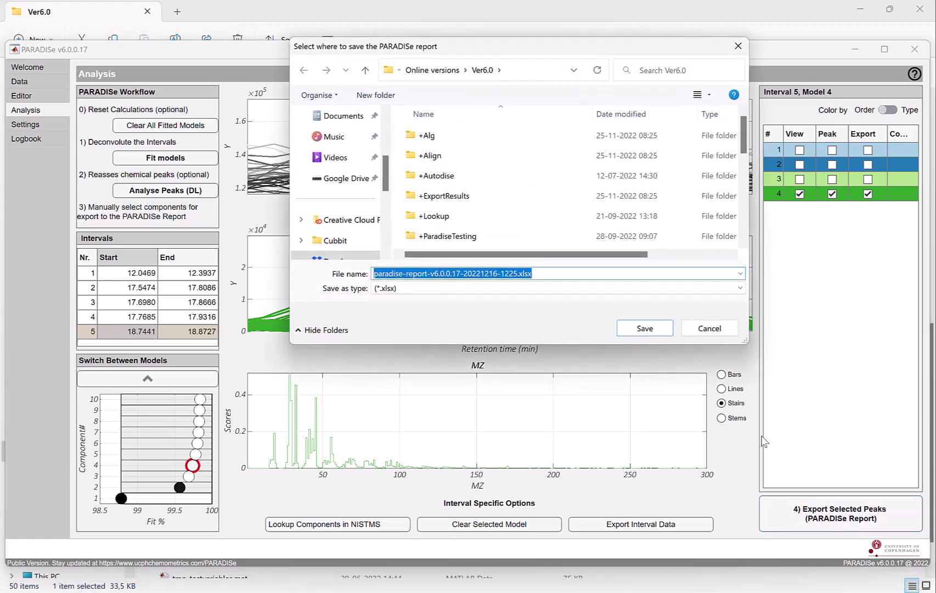
type("DEMO3")
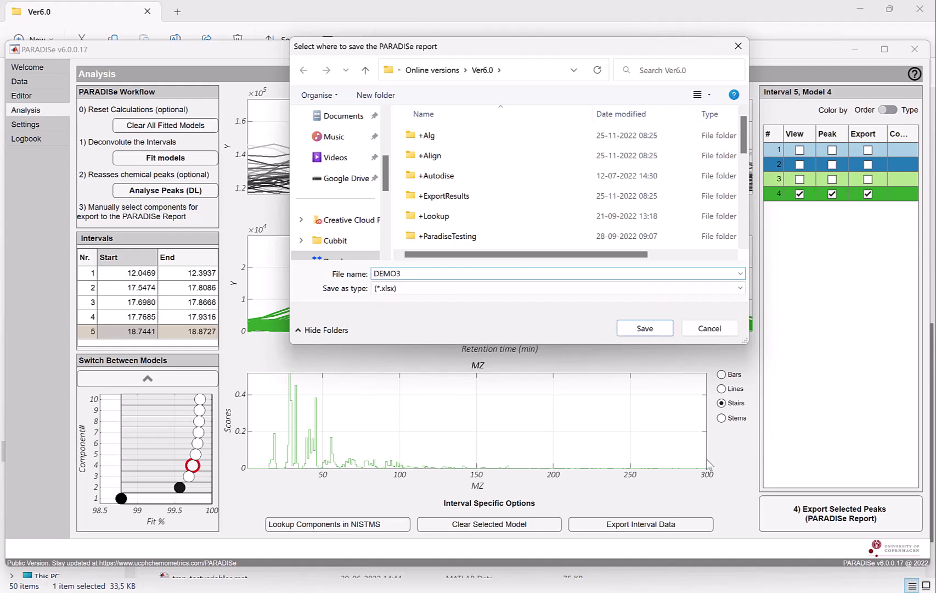
left_click(645, 329)
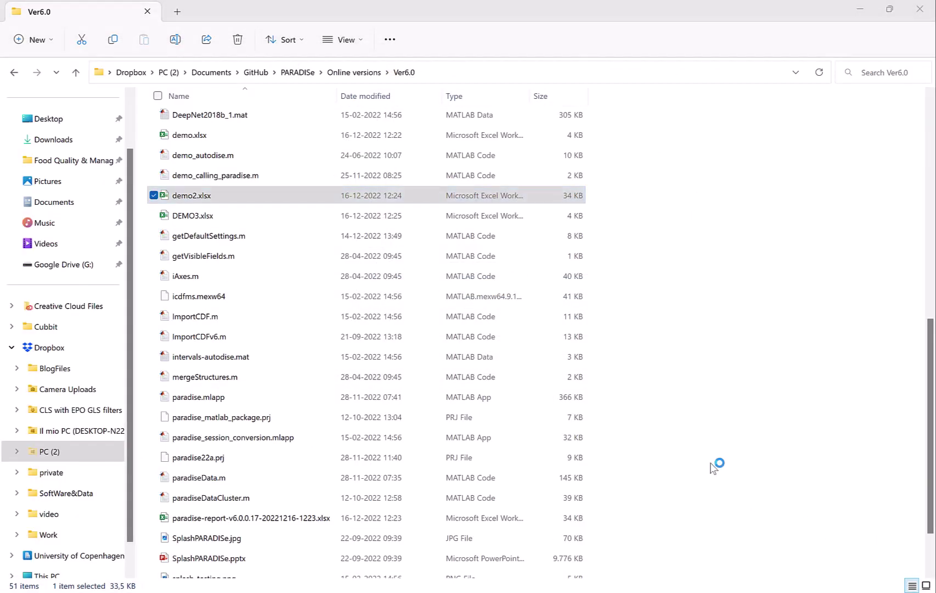
Switch to File Explorer, open DEMO3.xlsx from the Ver6.0 folder in Excel, and view its Peak Area sheet
scroll(714, 467, "up", 8)
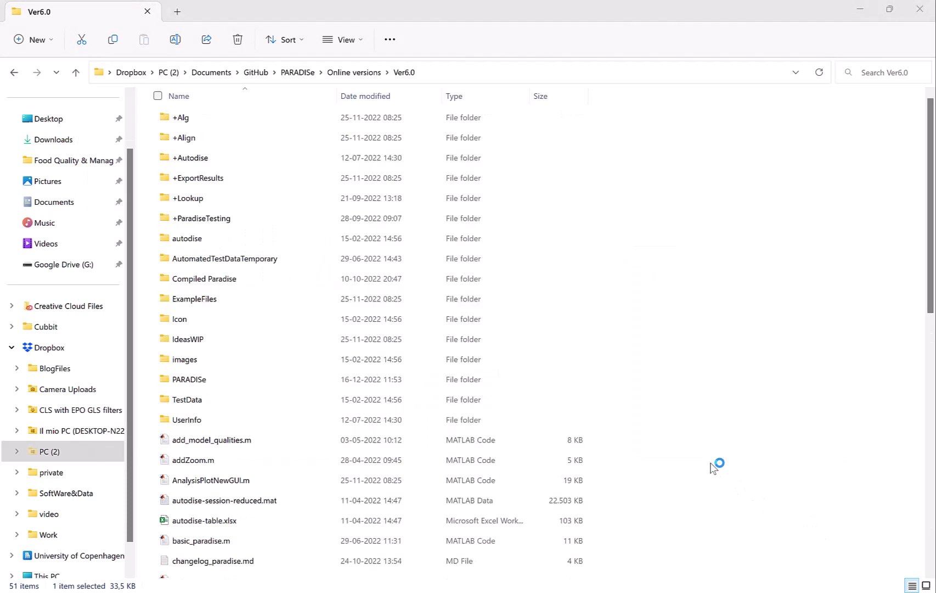
key("alt+Tab")
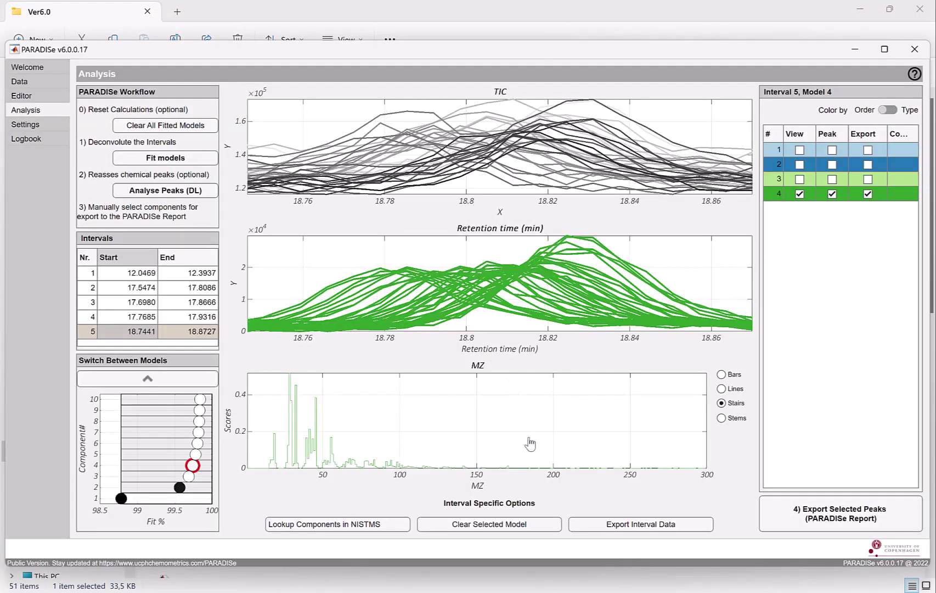
key("alt+Tab")
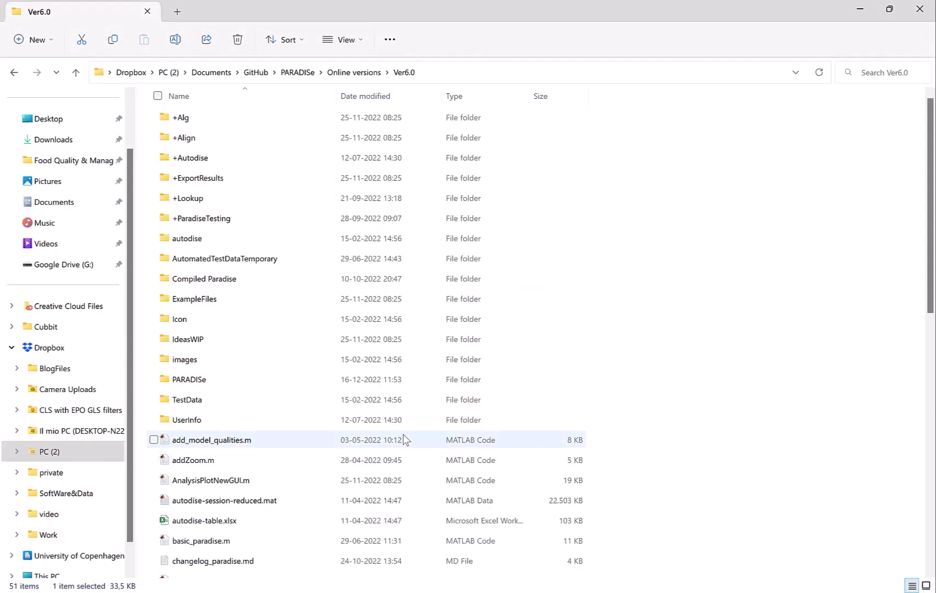
key("Down")
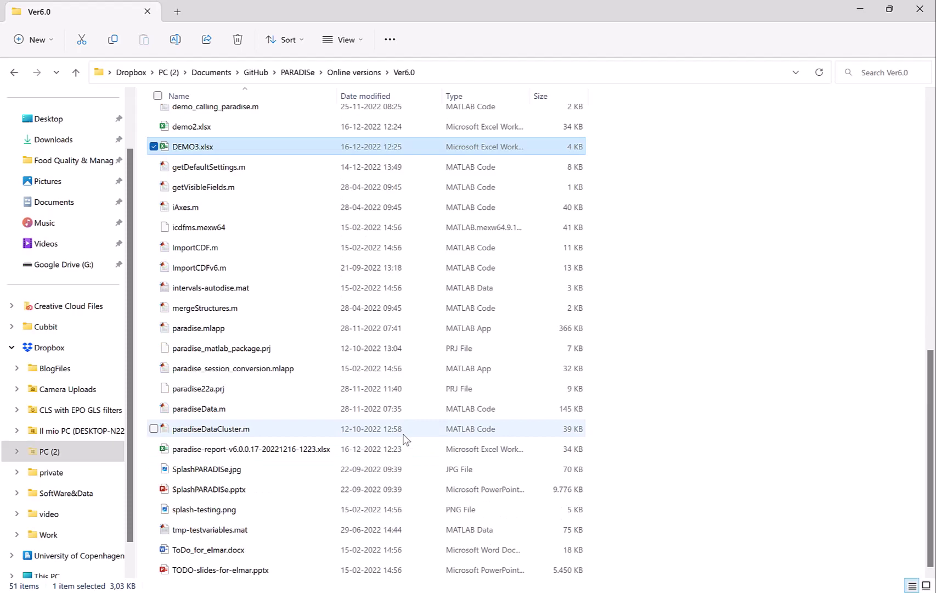
key("alt+Tab")
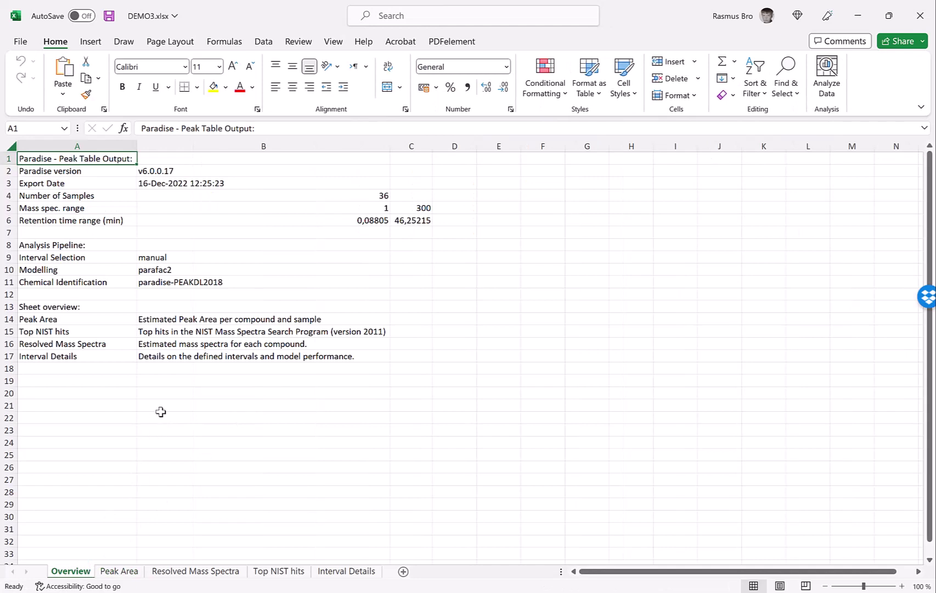
left_click(119, 570)
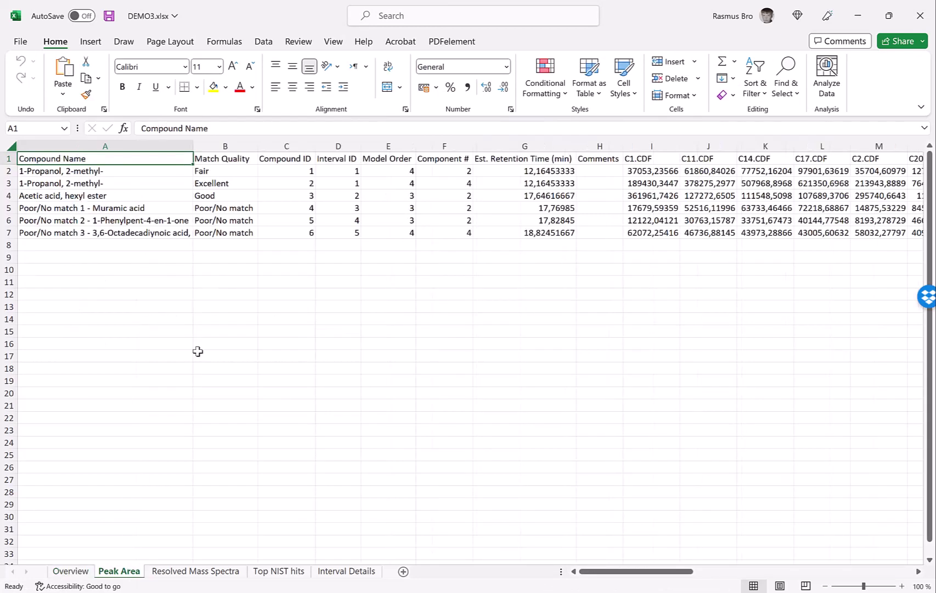
Examine the per-sample peak areas from C1.CDF onward in the Peak Area sheet with the zoom set to 90%
left_click(643, 175)
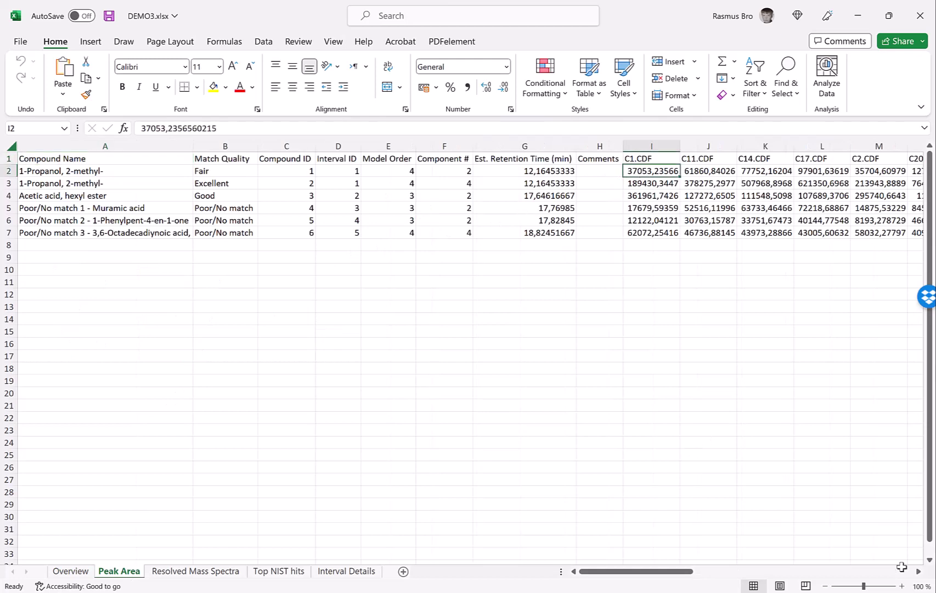
left_click(825, 586)
left_click(826, 586)
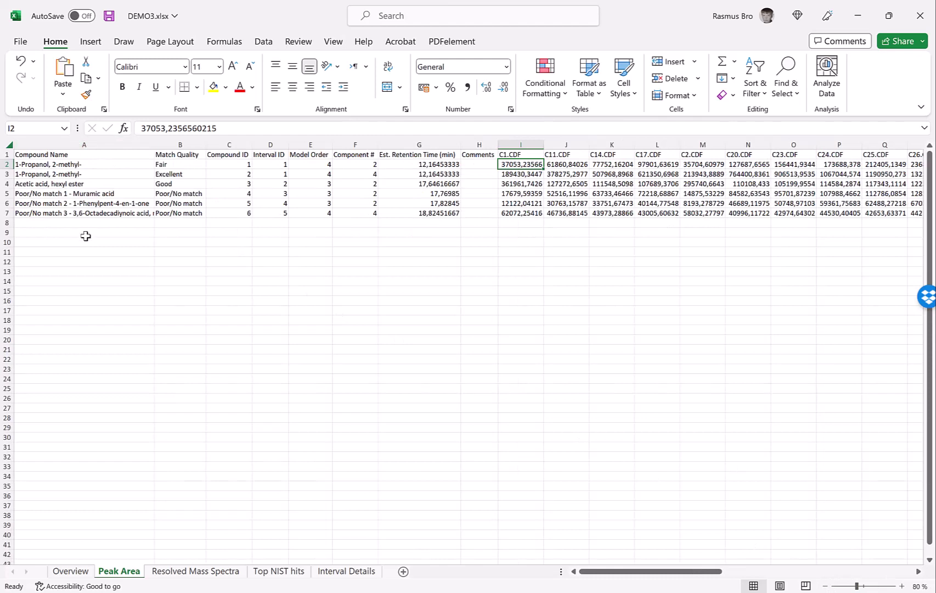
left_click(825, 586)
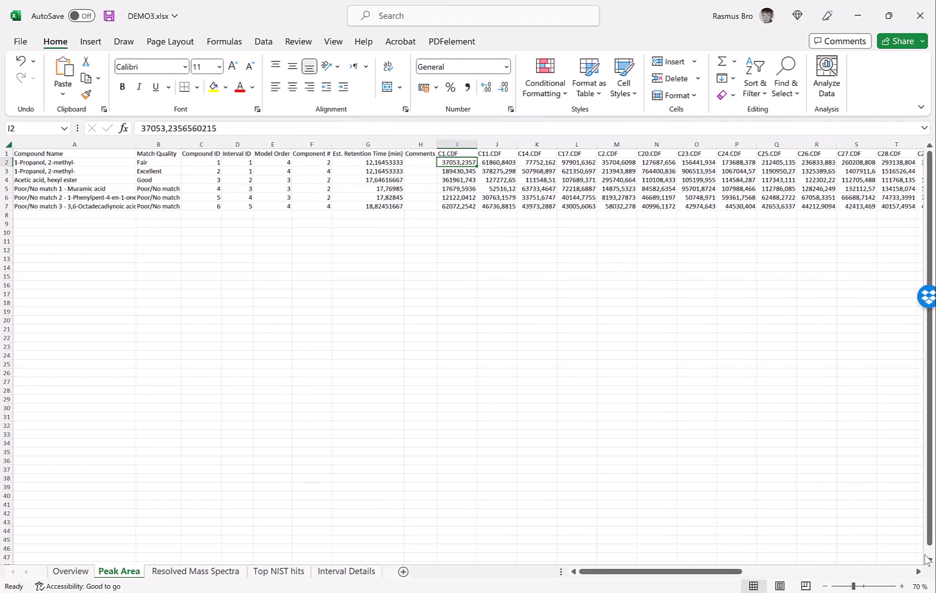
left_click(903, 586)
left_click(903, 586)
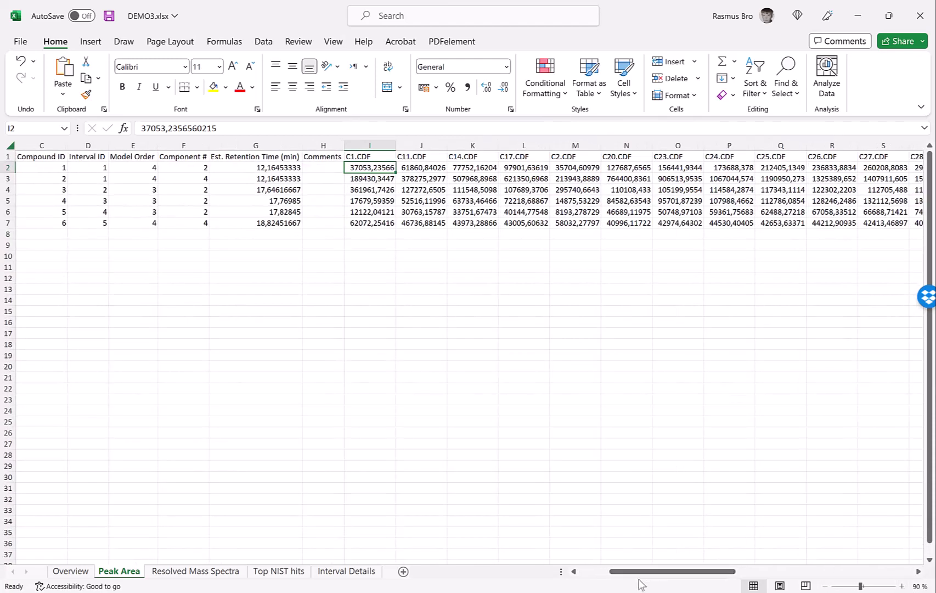
left_click(606, 572)
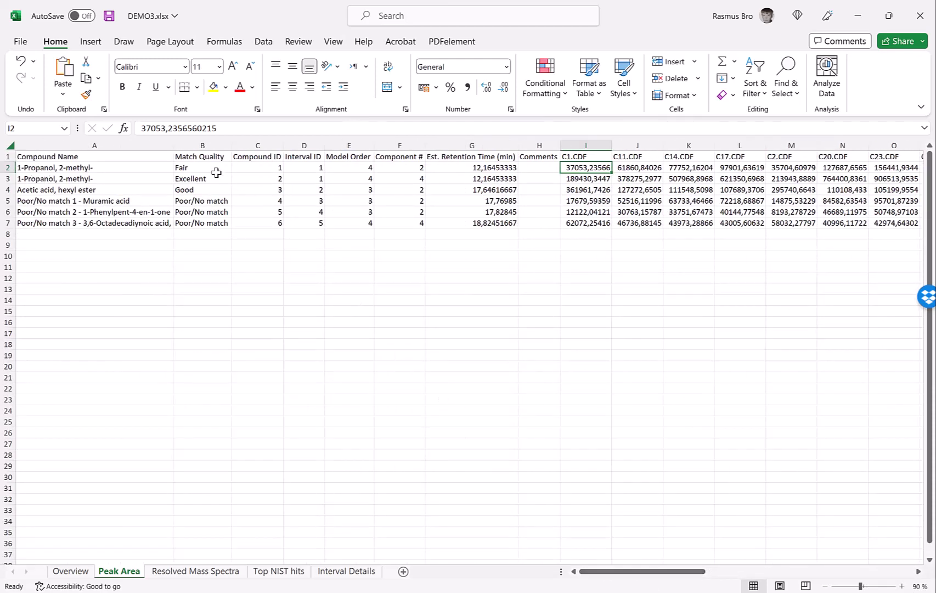
Examine the compound names and match qualities of the first three compounds in the Peak Area sheet
left_click(198, 168)
key("Left")
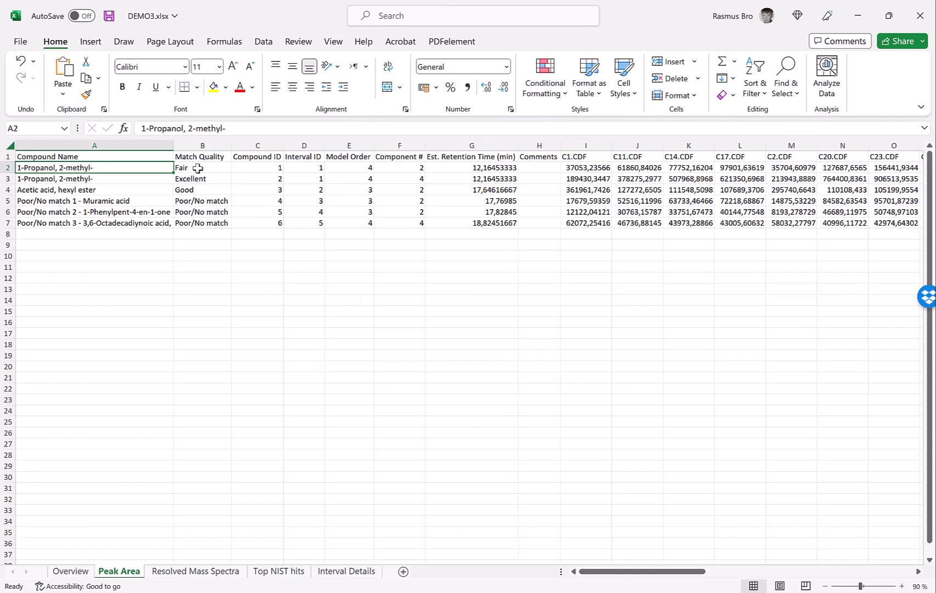
key("Down")
key("Right")
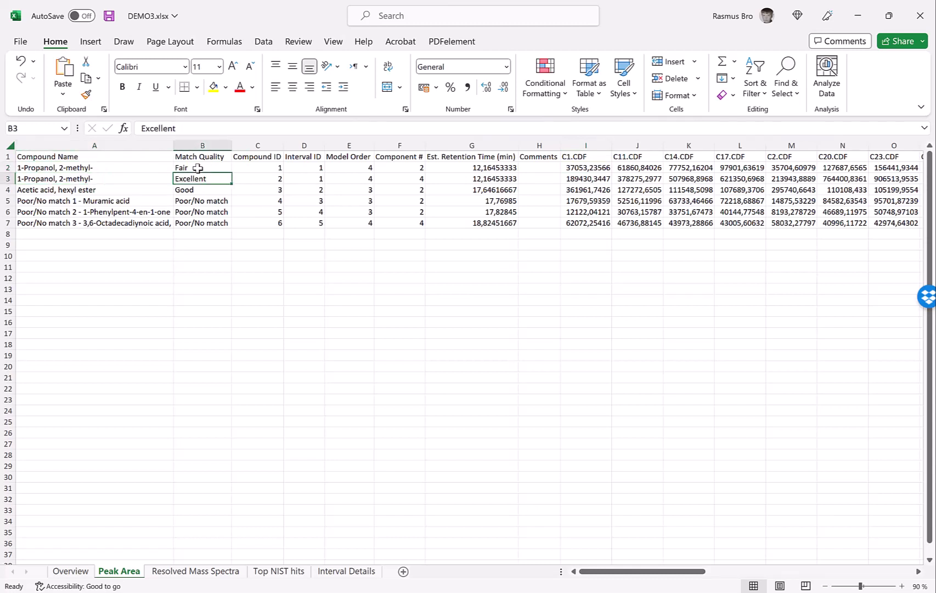
key("Up")
key("Down")
key("Down")
key("Down")
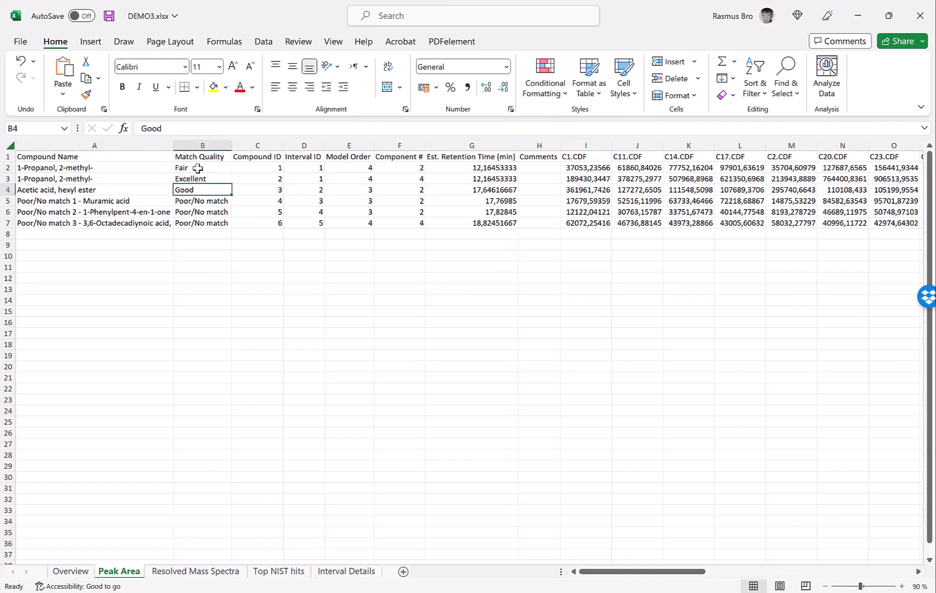
Examine the compound ID, interval, model order, component, retention time and comments columns for the two 1-Propanol, 2-methyl- rows
key("Right")
key("Up")
key("Up")
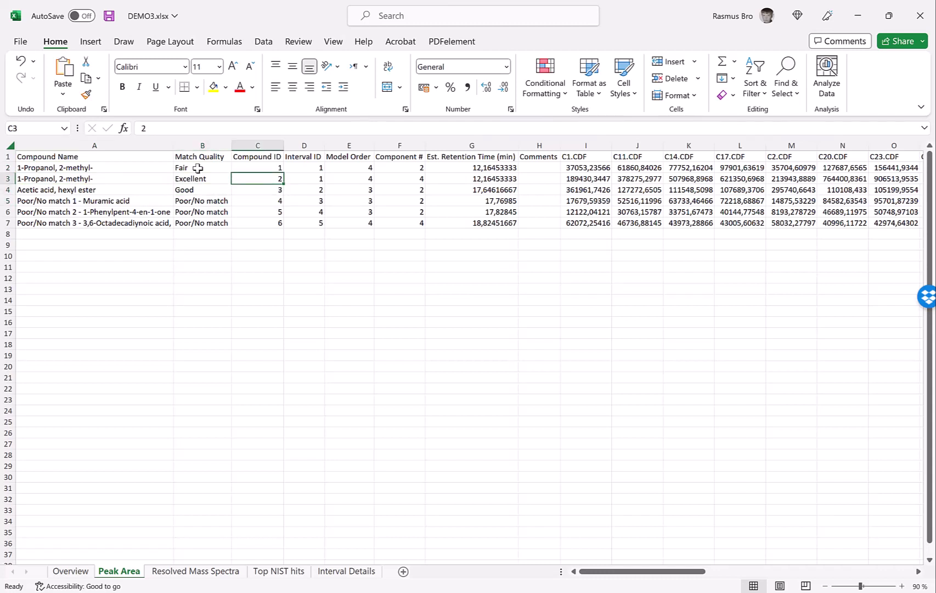
key("Right")
key("Right")
key("Right")
key("Right")
key("Right")
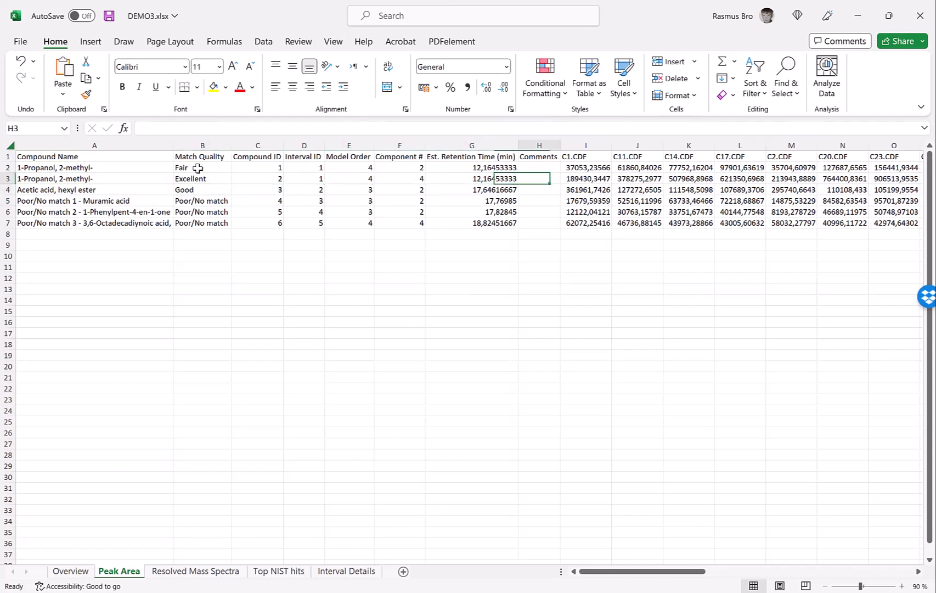
key("Up")
key("Left")
key("Left")
key("Left")
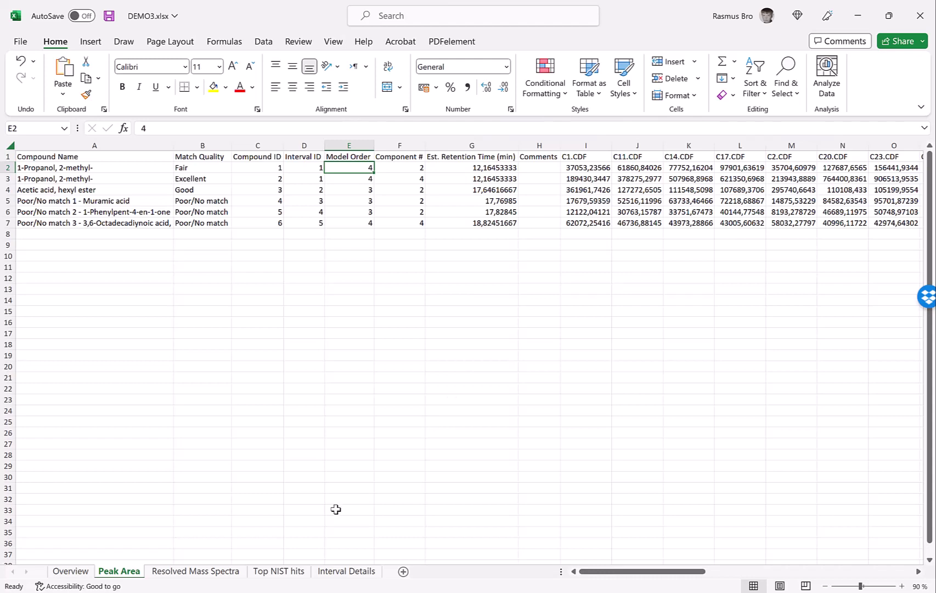
View the Resolved Mass Spectra and Top NIST hits sheets of DEMO3.xlsx and switch back to PARADISe
left_click(222, 572)
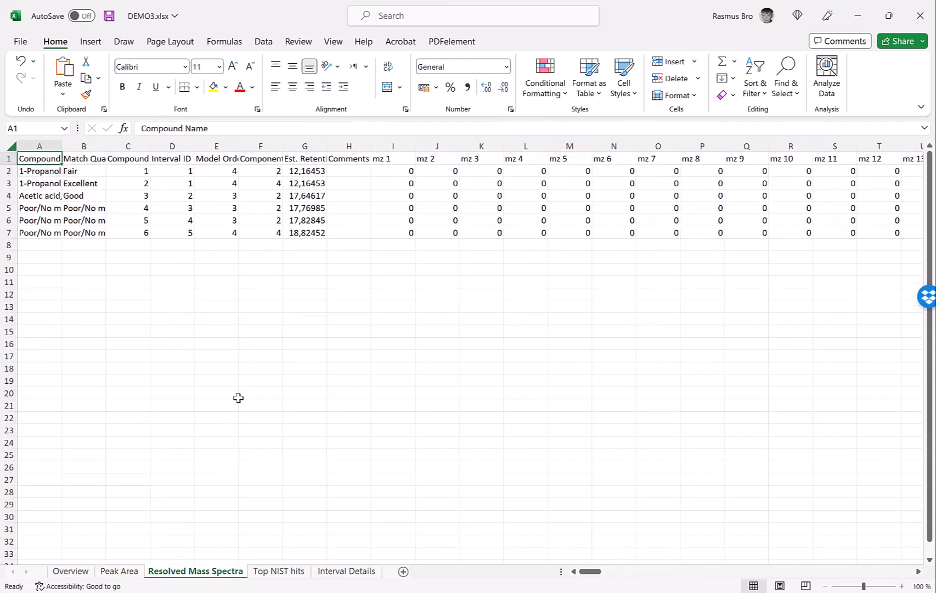
left_click(281, 571)
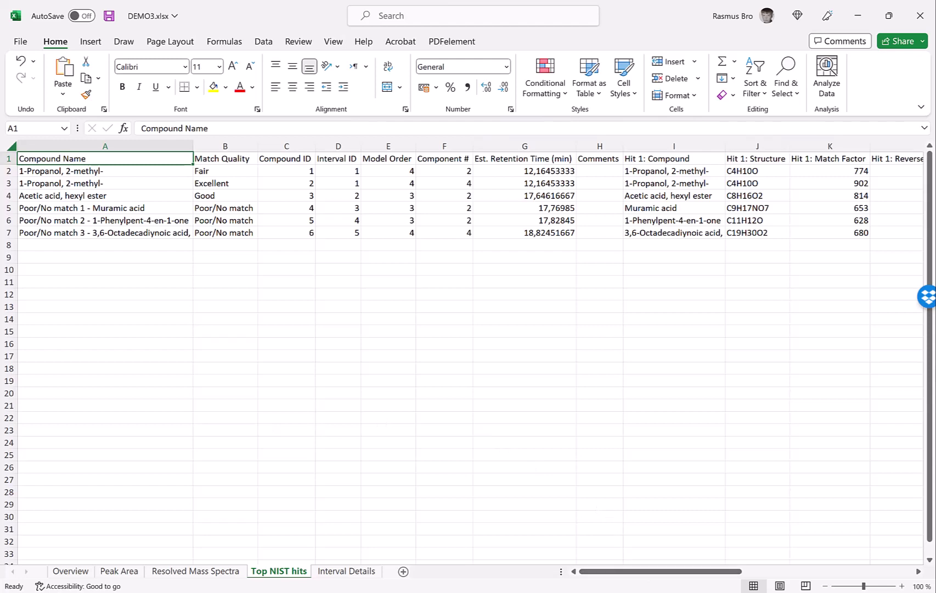
left_click(622, 558)
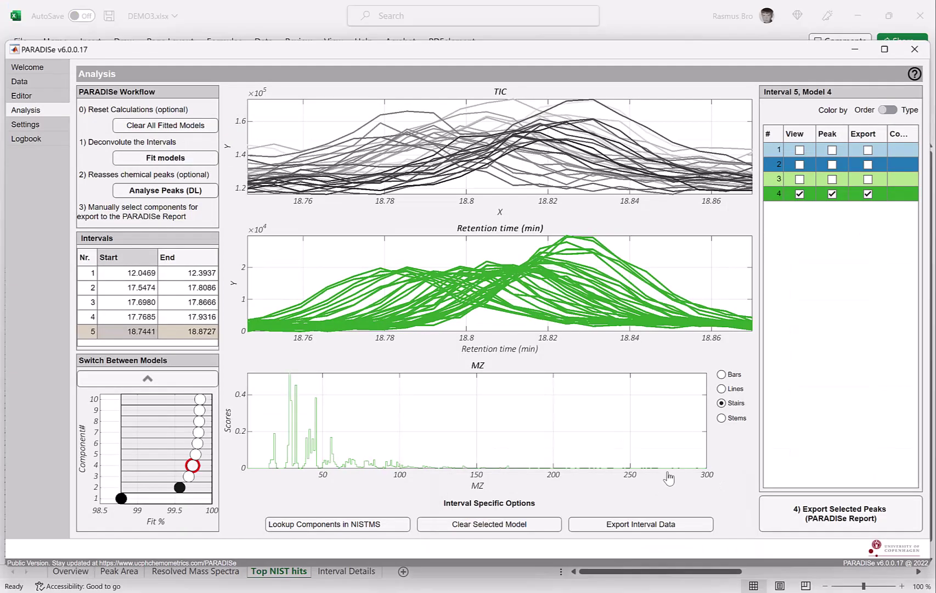